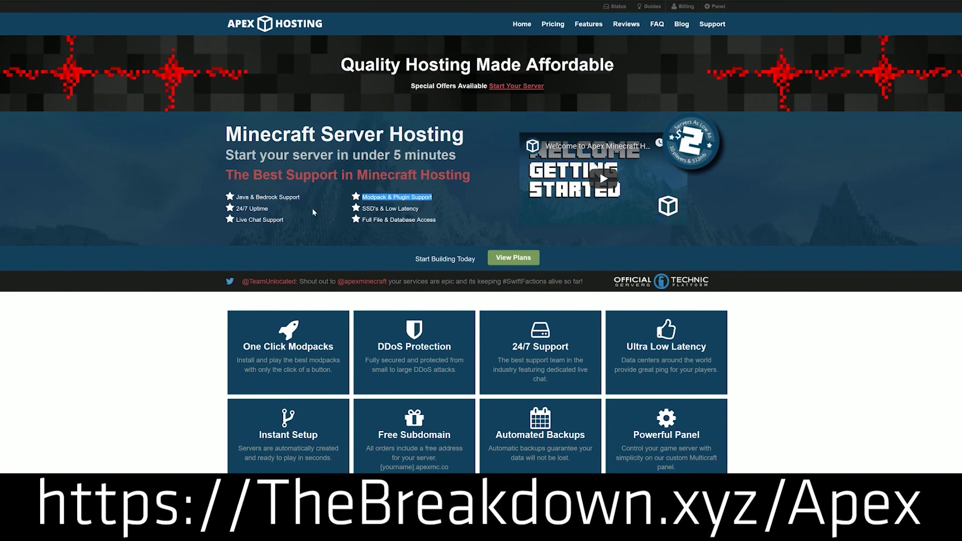
Review the server features, test locations and supported Minecraft versions on the Apex Hosting home page
drag(280, 209, 238, 206)
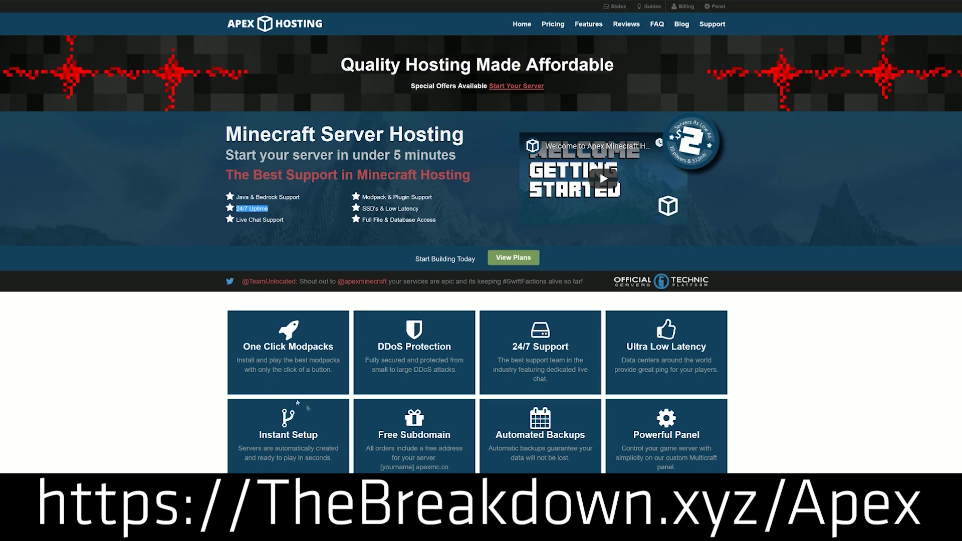
drag(585, 347, 511, 347)
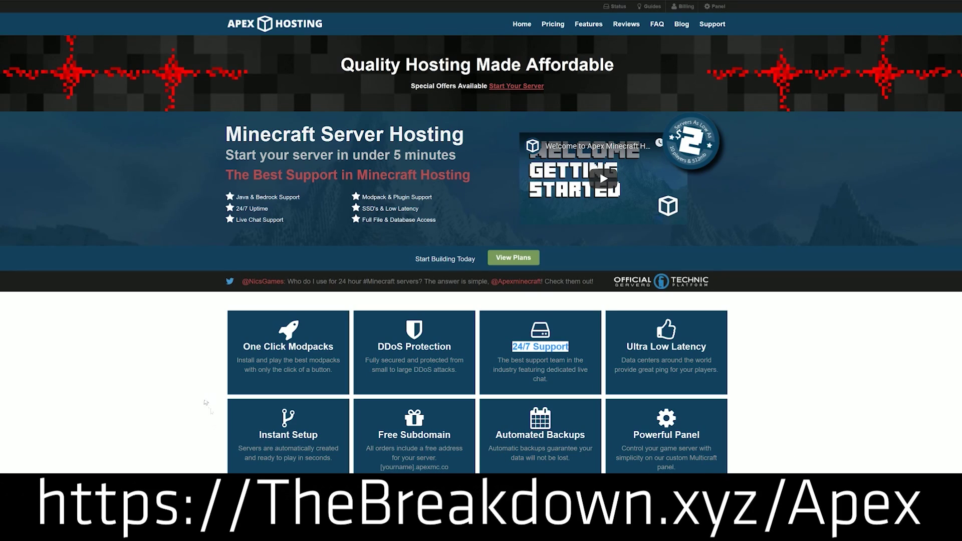
drag(242, 347, 334, 348)
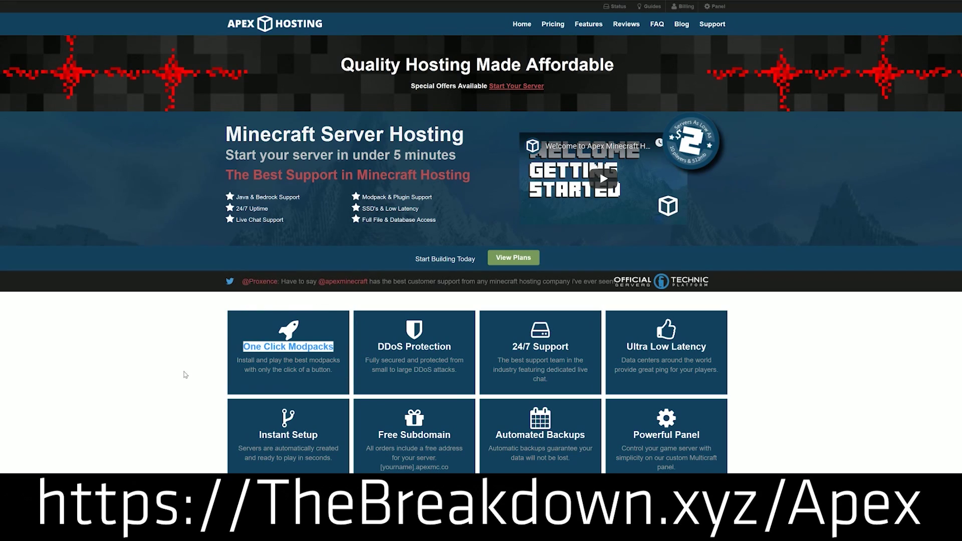
scroll(184, 372, down, 5)
scroll(196, 348, down, 5)
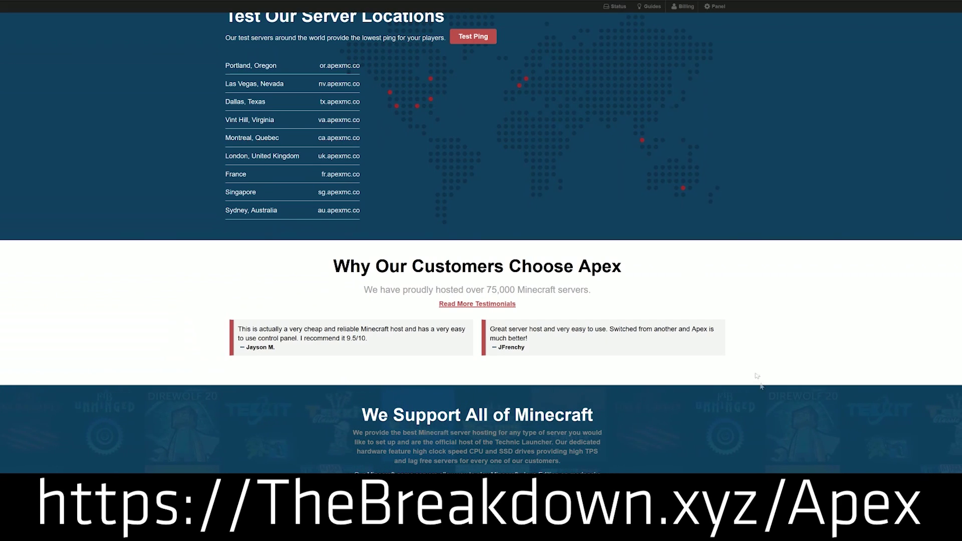
scroll(725, 430, down, 3)
scroll(665, 407, down, 1)
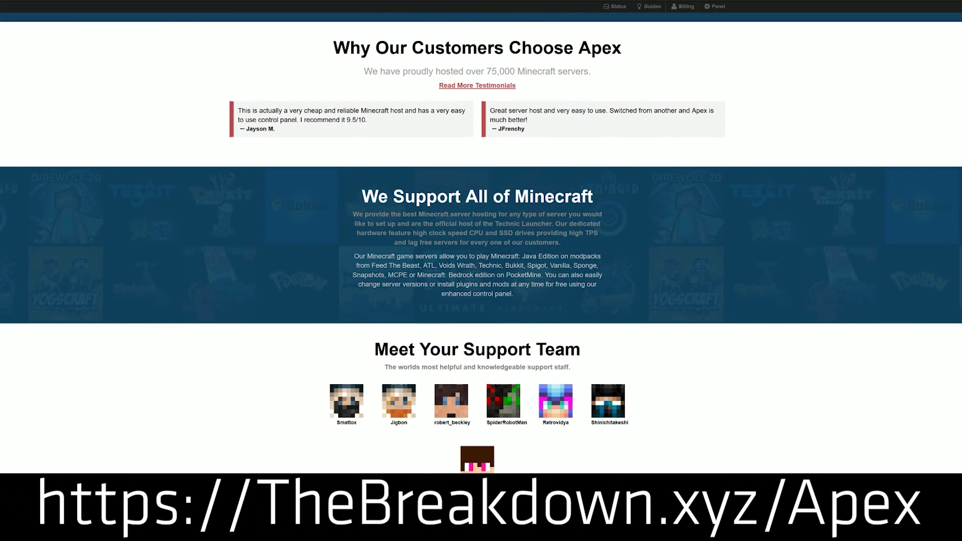
drag(388, 232, 455, 233)
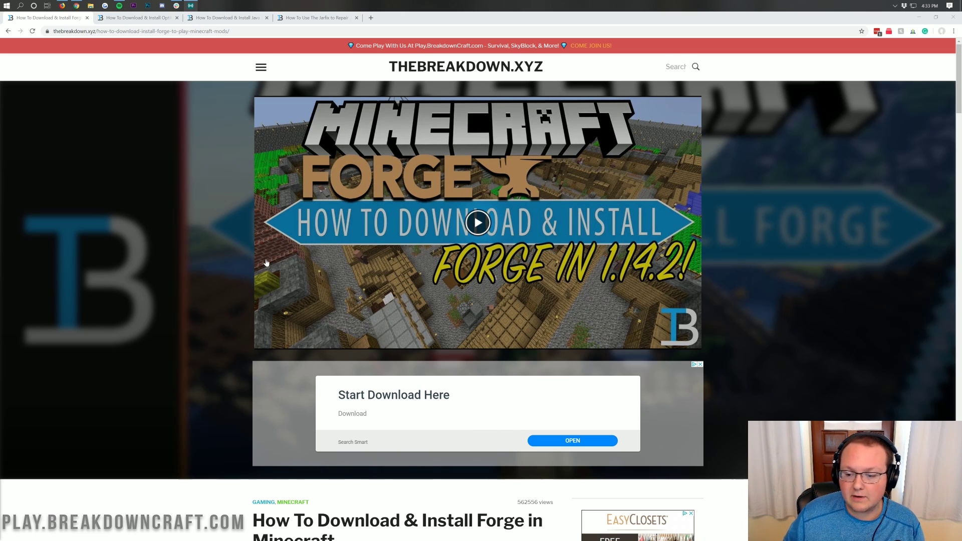
Look through the Forge installation article and open the Forge download page from its download link
scroll(287, 275, down, 10)
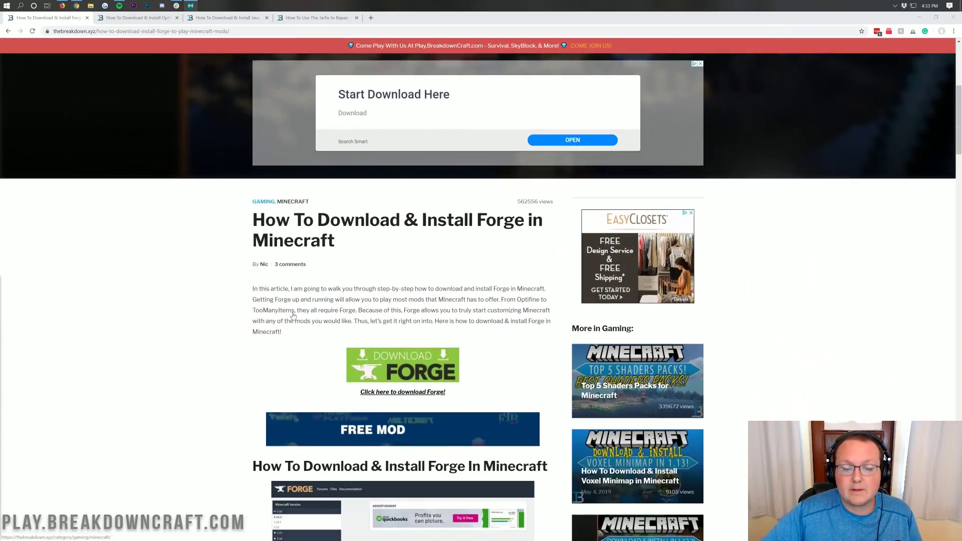
scroll(295, 311, down, 15)
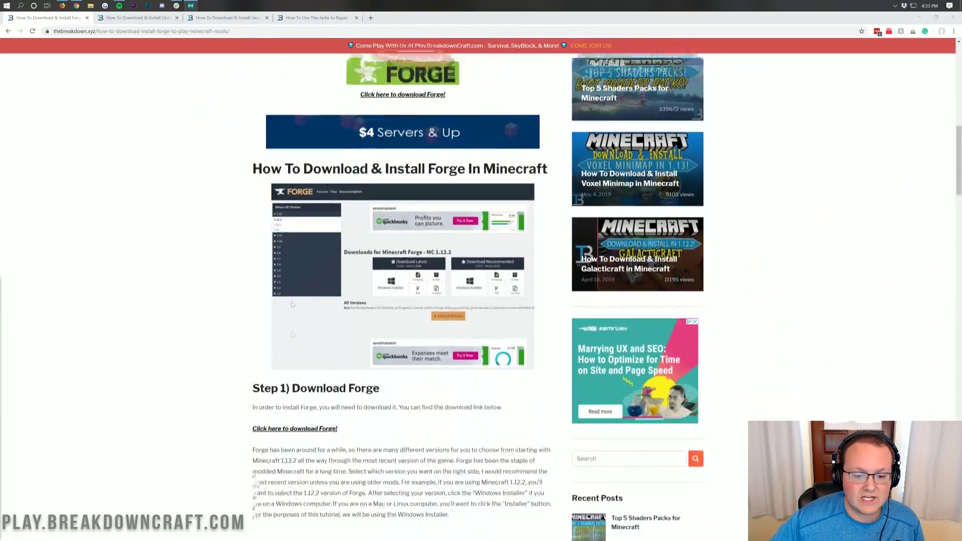
scroll(296, 309, down, 5)
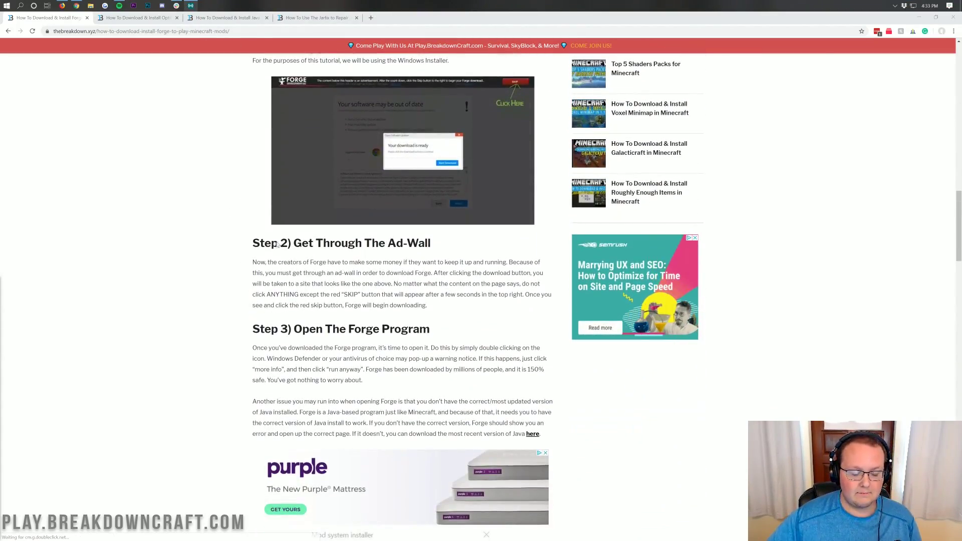
scroll(400, 300, down, 7)
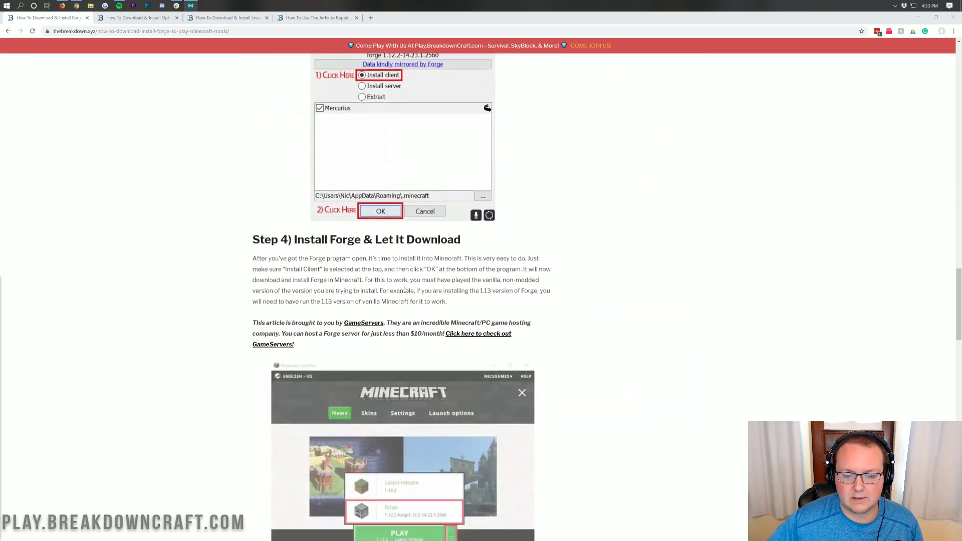
scroll(401, 300, up, 10)
scroll(382, 237, up, 15)
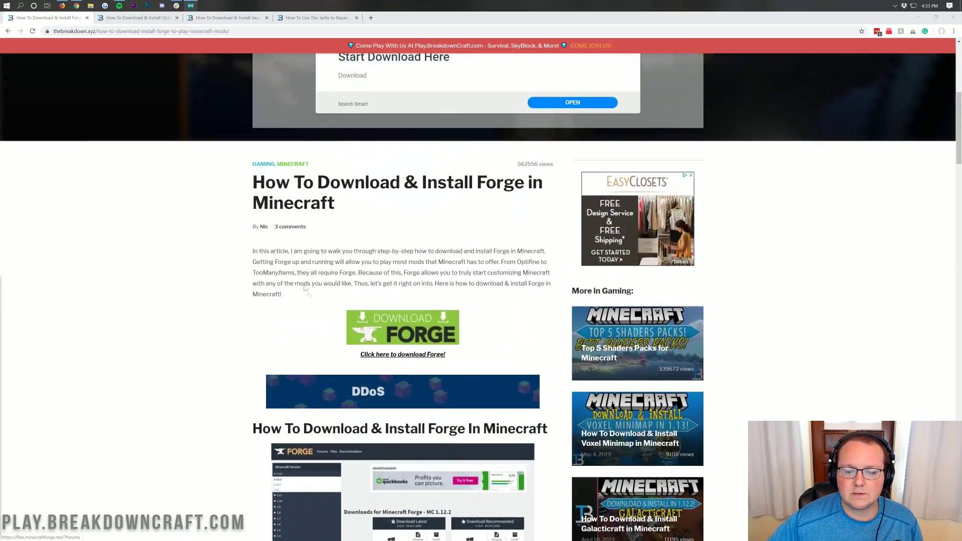
scroll(382, 237, down, 2)
click(382, 237)
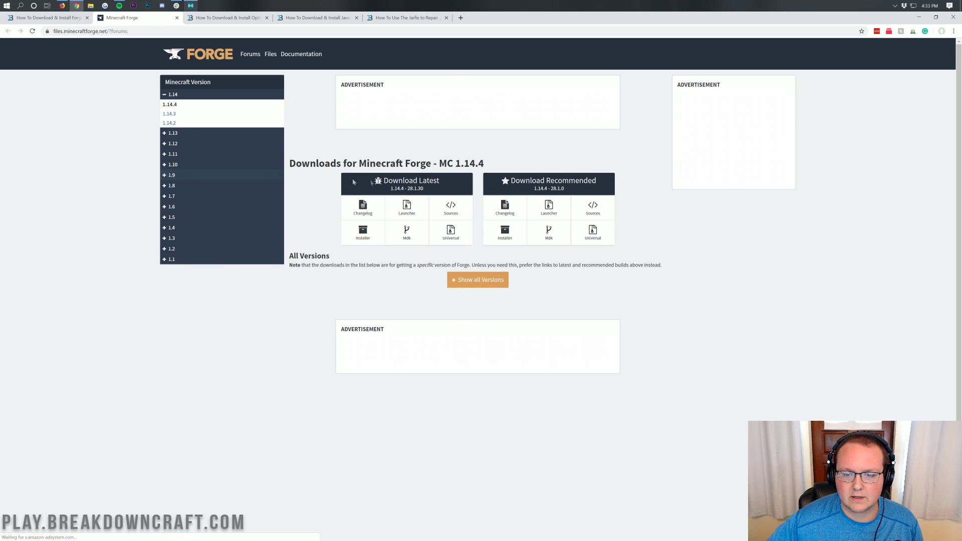
Download the recommended Forge 1.14.4 - 28.1.0 installer and keep the jar file
mouse_move(438, 163)
mouse_down()
mouse_move(484, 163)
mouse_move(439, 163)
mouse_up()
click(483, 163)
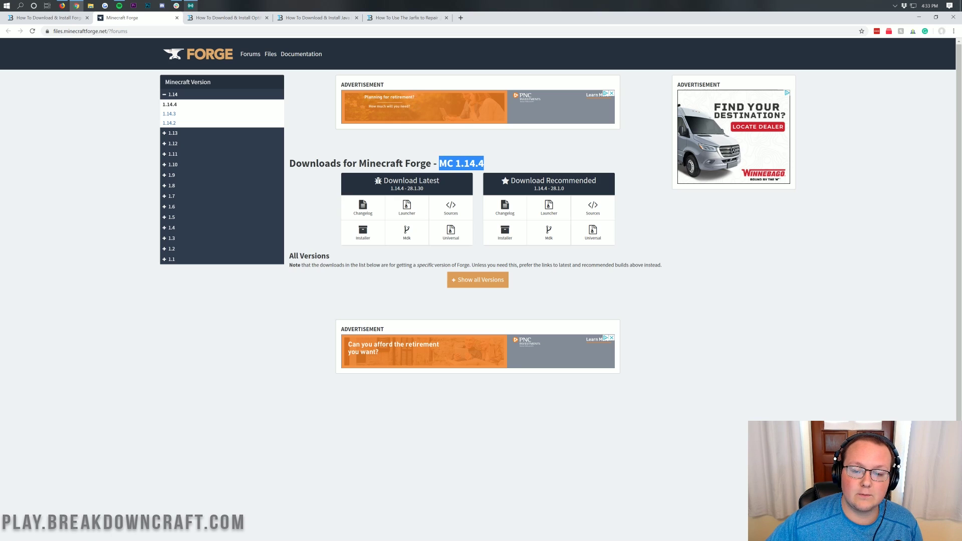
click(439, 164)
click(174, 95)
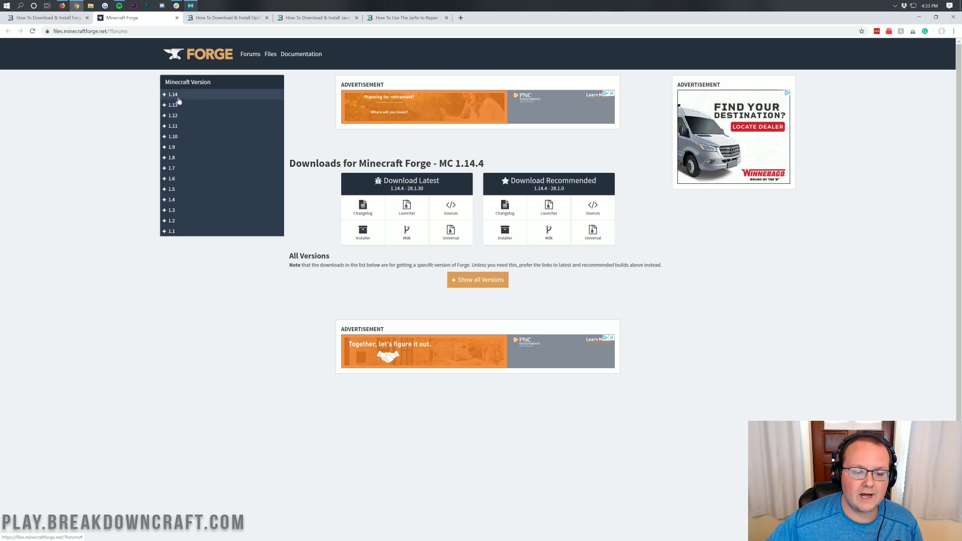
click(176, 95)
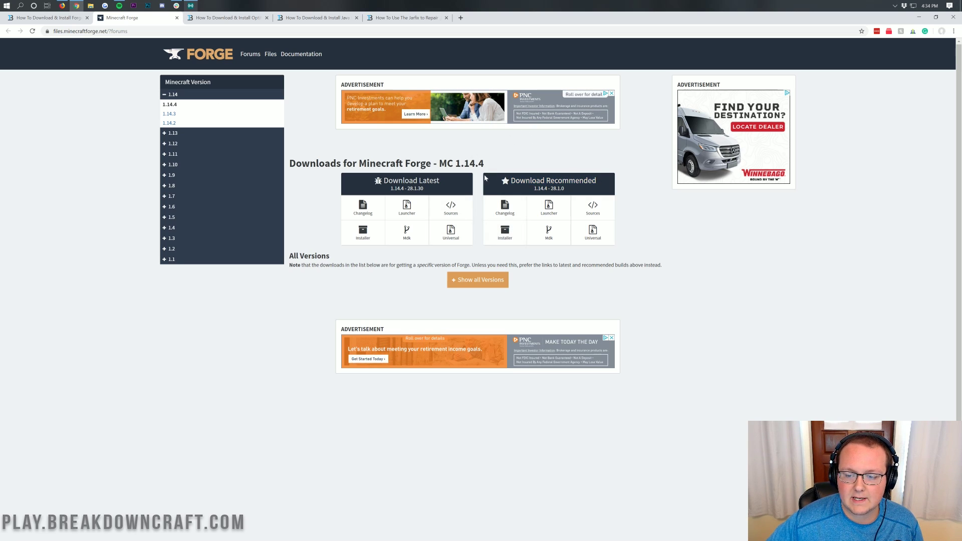
click(505, 234)
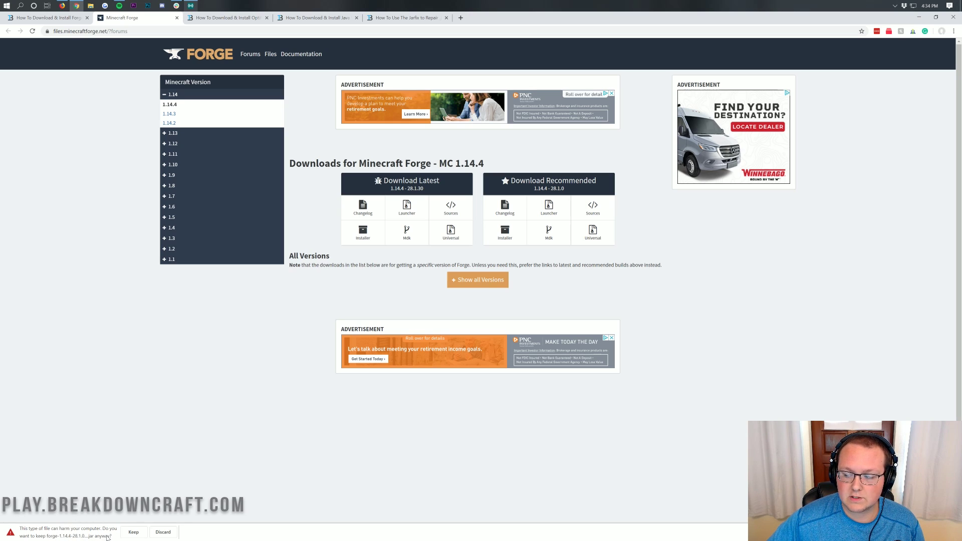
click(132, 532)
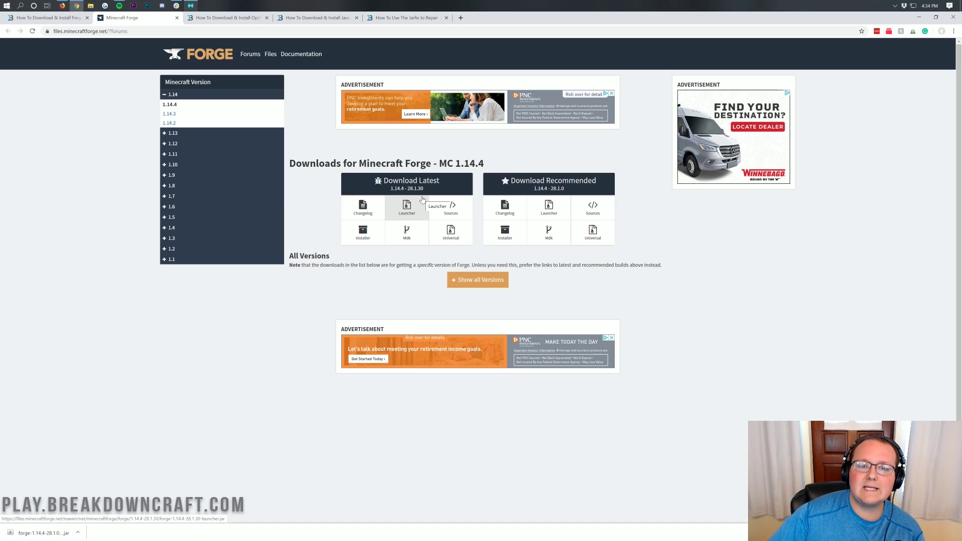
Switch to the OptiFine installation article and open the OptiFine downloads page from its download link
click(235, 20)
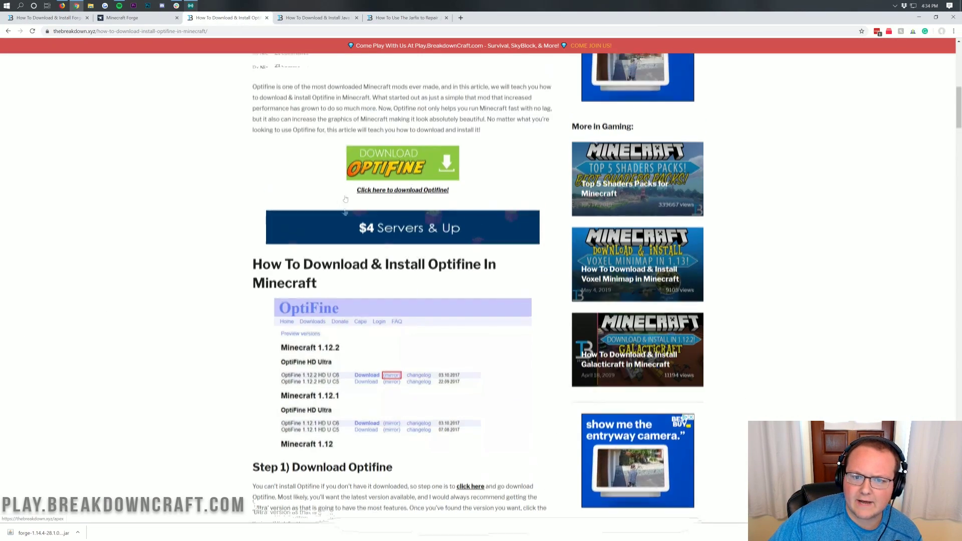
scroll(346, 199, up, 10)
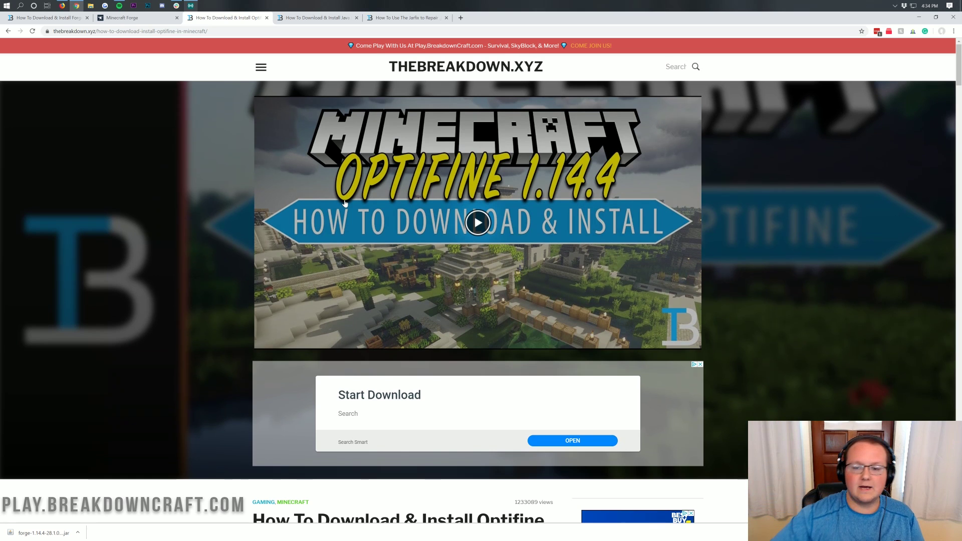
scroll(345, 202, down, 9)
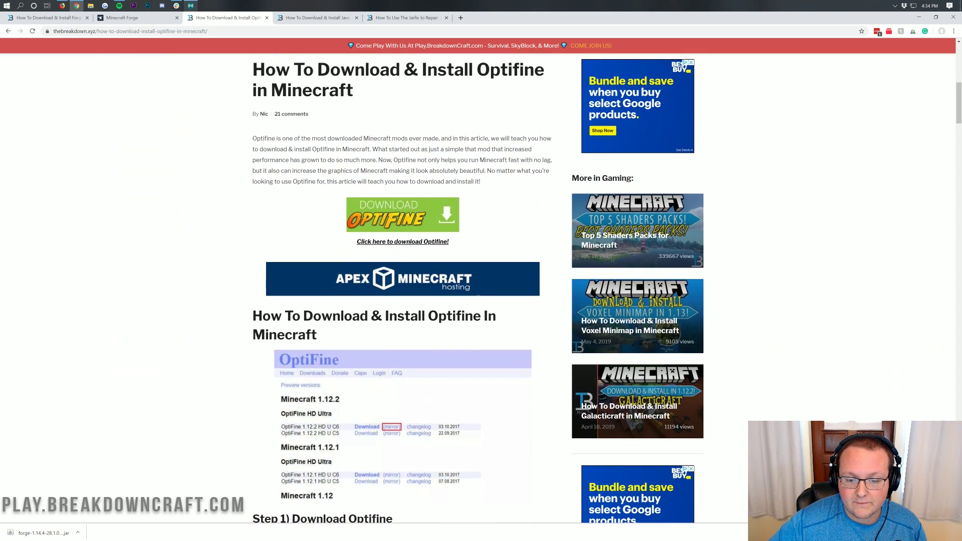
click(376, 207)
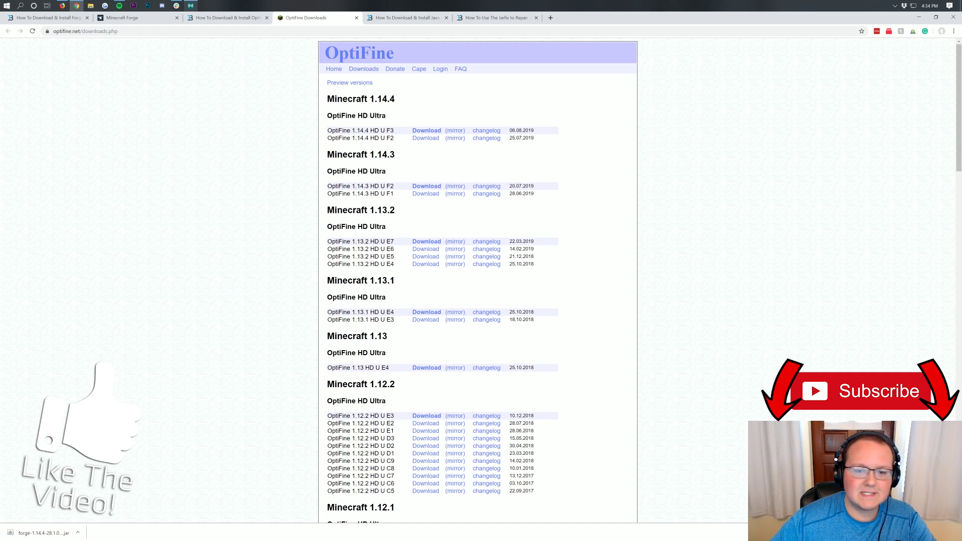
Show the preview versions, download OptiFine 1.14.4 HD U F4 pre7 through its mirror, and keep the jar file
click(340, 86)
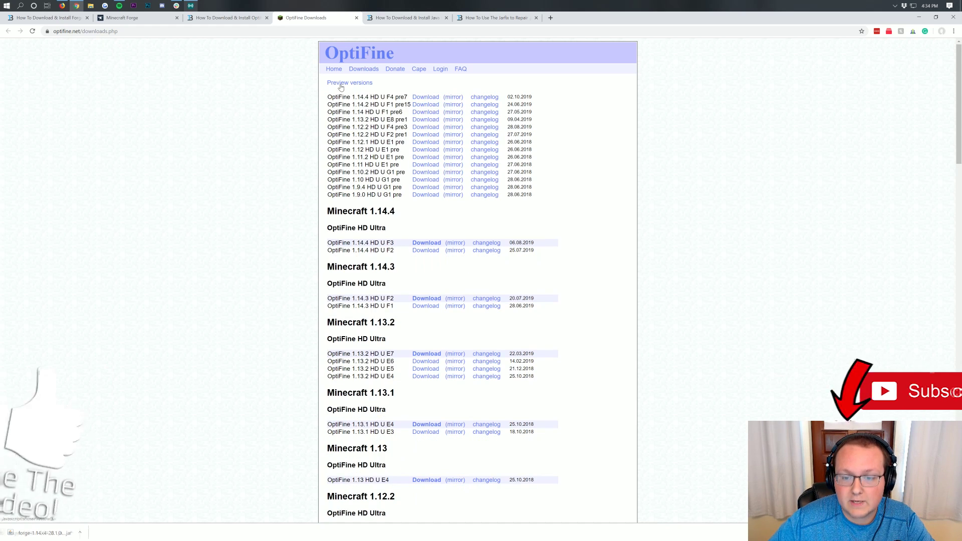
drag(327, 80, 408, 99)
click(371, 98)
click(408, 98)
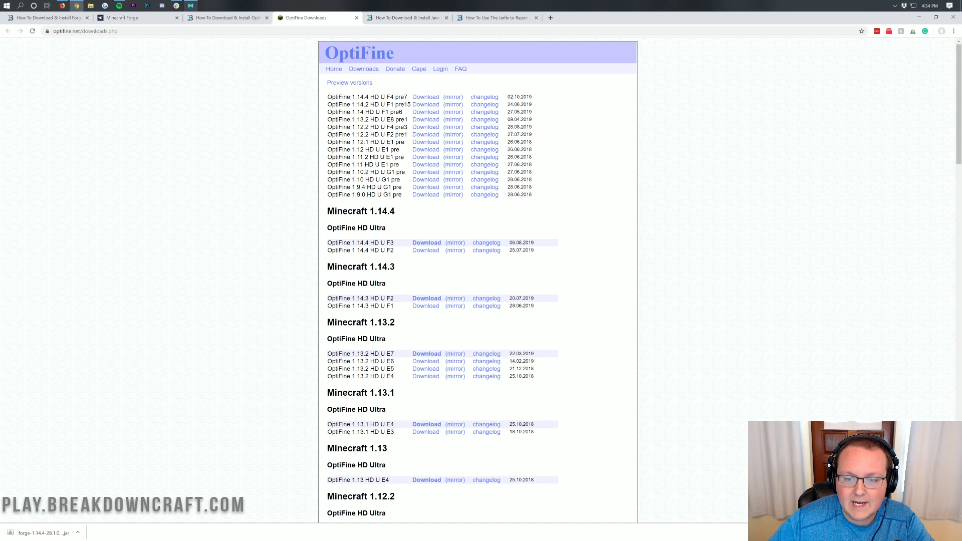
click(449, 99)
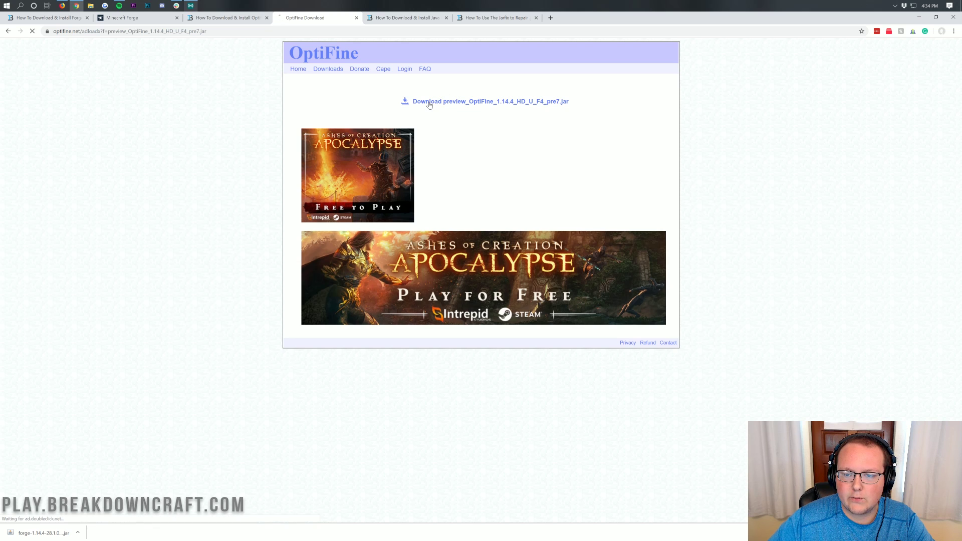
click(430, 105)
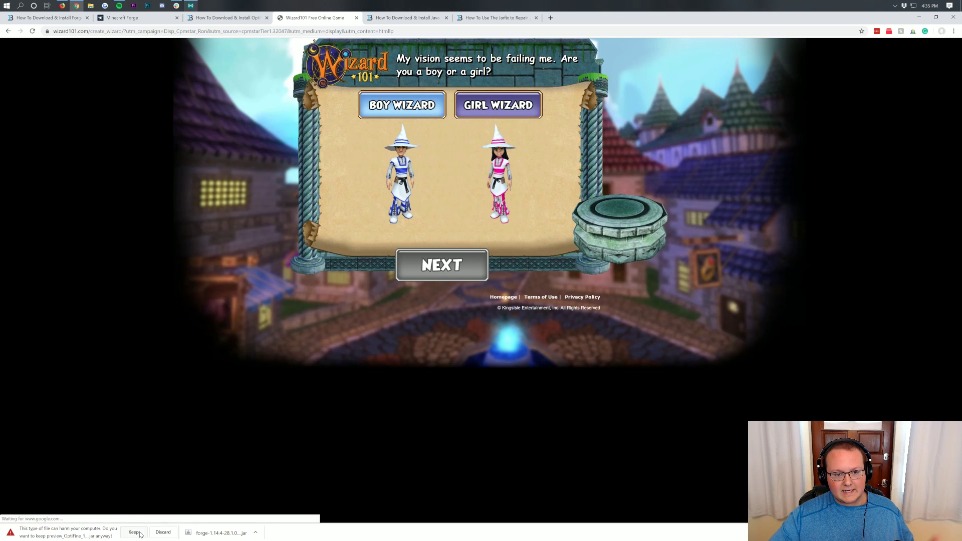
click(134, 532)
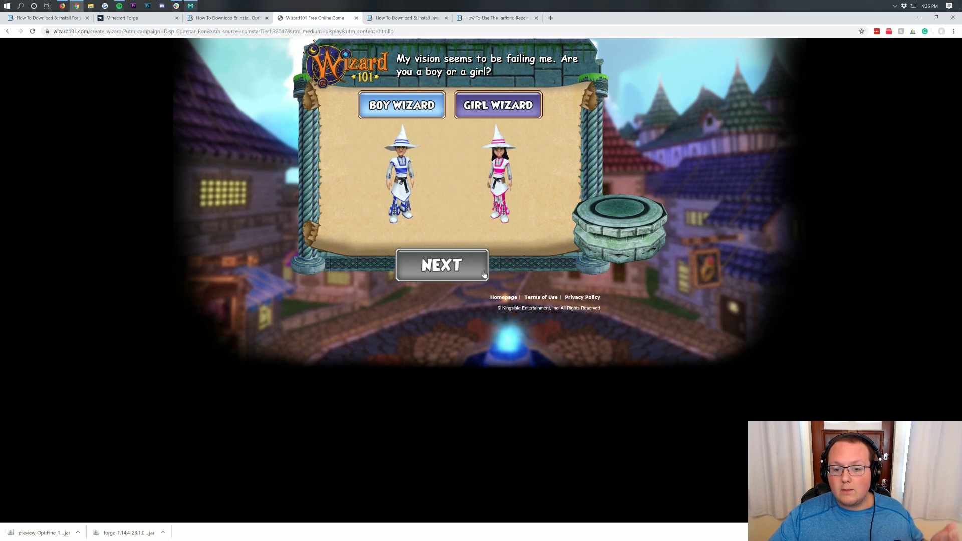
Reopen the OptiFine downloads page from the installation article and expand its preview versions
click(250, 17)
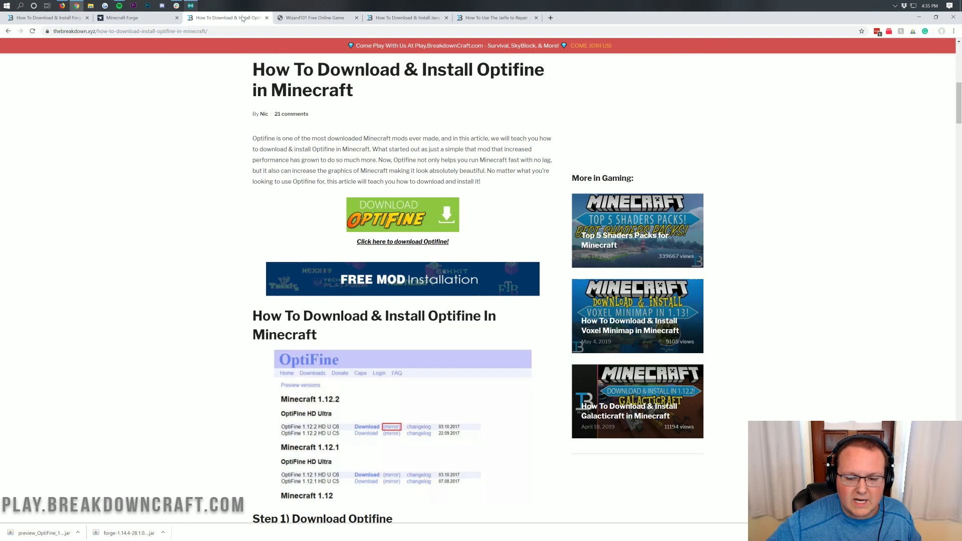
click(377, 207)
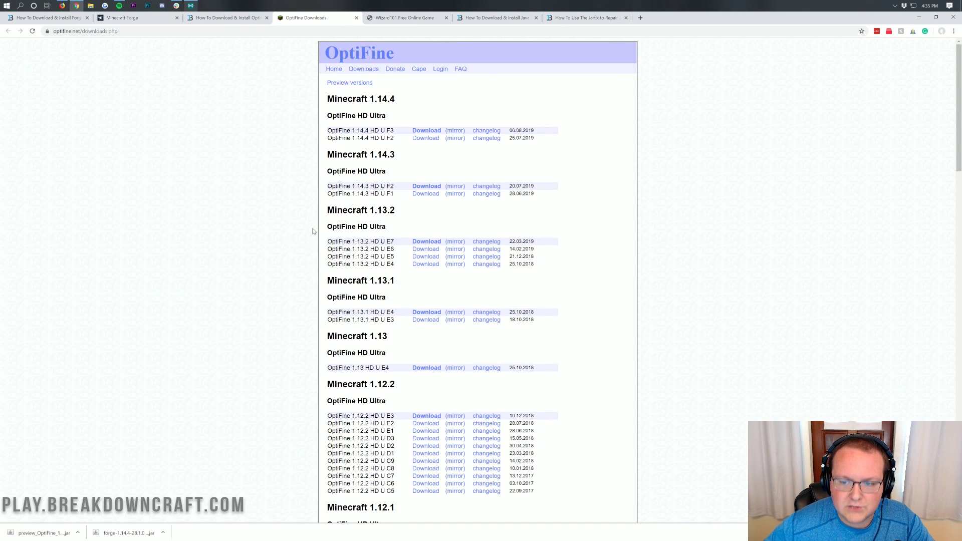
drag(540, 131, 522, 131)
click(521, 131)
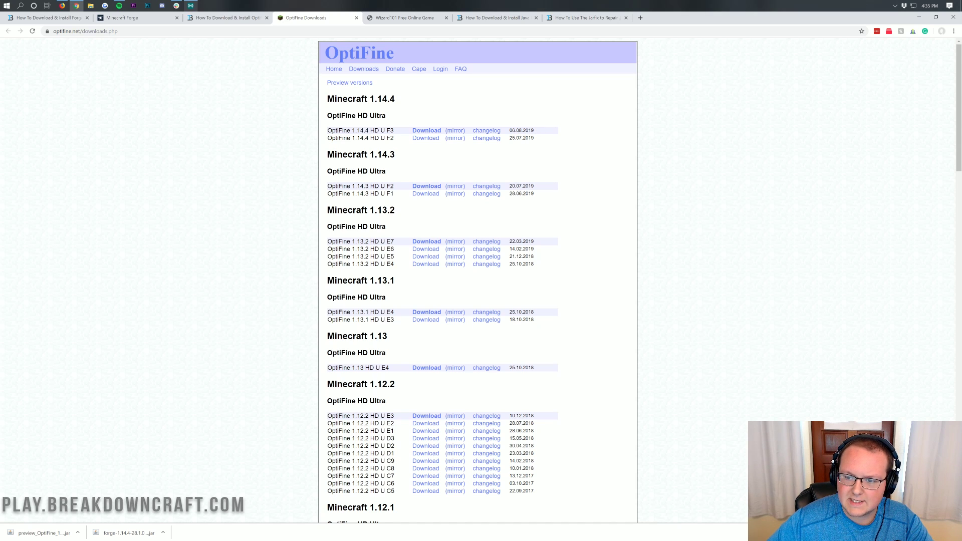
click(363, 84)
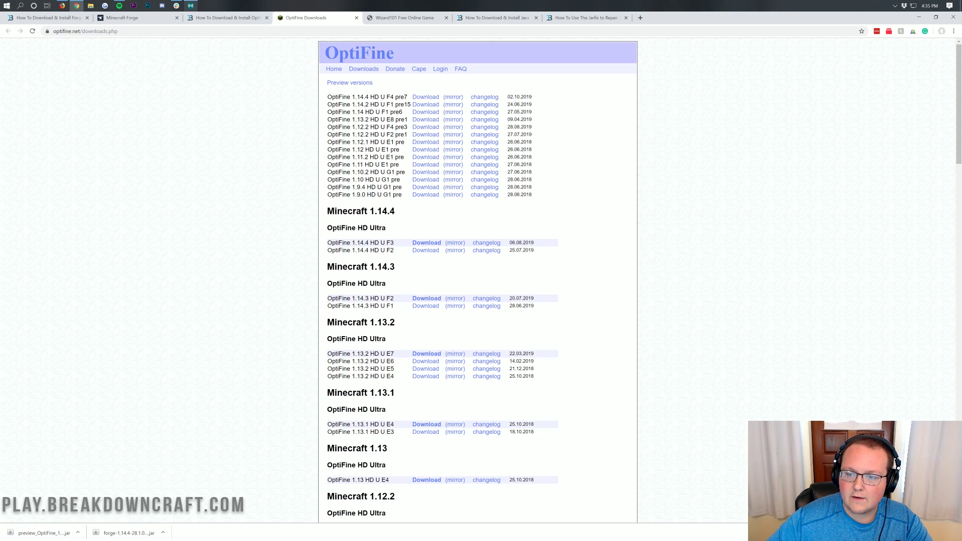
Compare the release dates of the OptiFine 1.14.4 HD U F4 pre7 preview and the 1.14.4 HD U F3 release
mouse_move(506, 96)
mouse_down()
mouse_move(538, 99)
mouse_move(510, 97)
mouse_up()
click(539, 99)
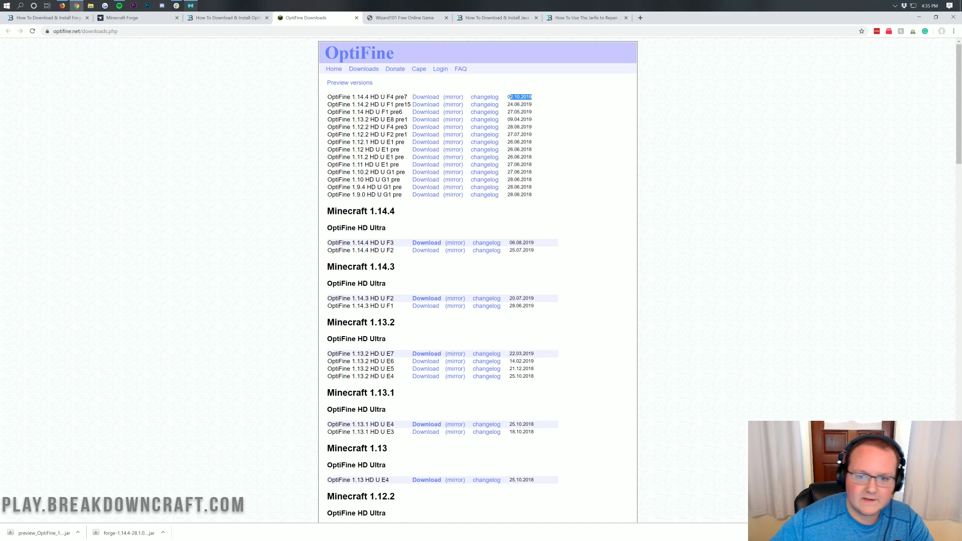
click(509, 97)
drag(534, 98, 506, 97)
click(507, 96)
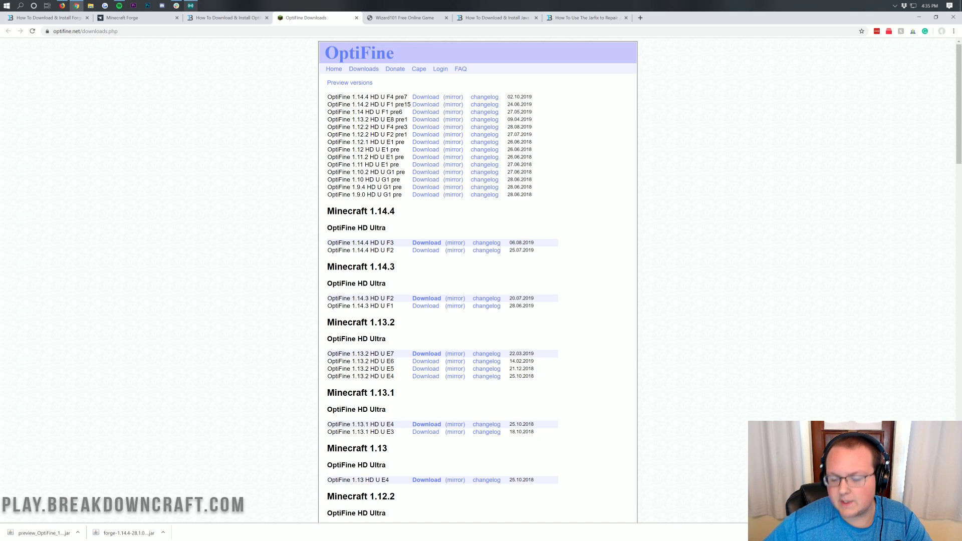
drag(508, 242, 529, 242)
click(526, 245)
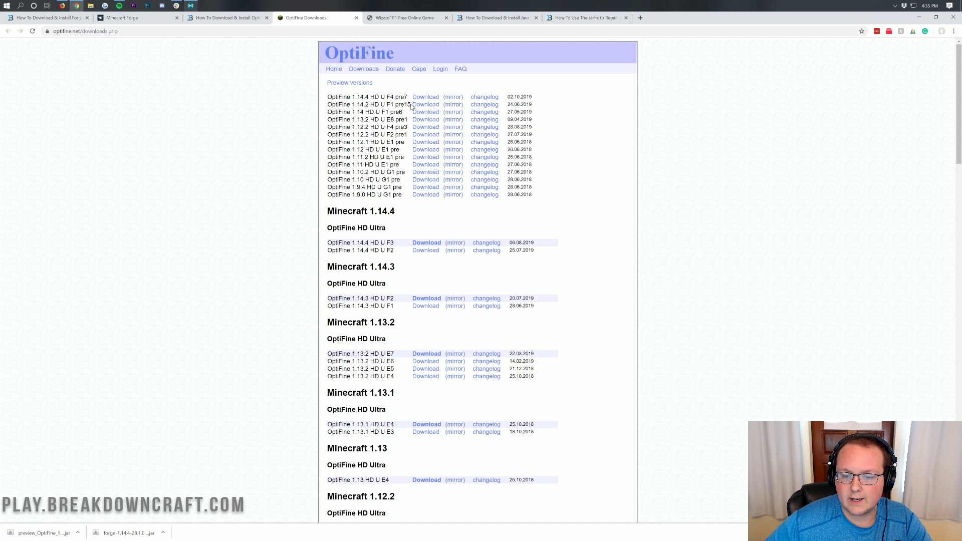
Open the mirror download page for OptiFine 1.14.4 HD U F4 pre7, and switch to the Java installation article
click(452, 100)
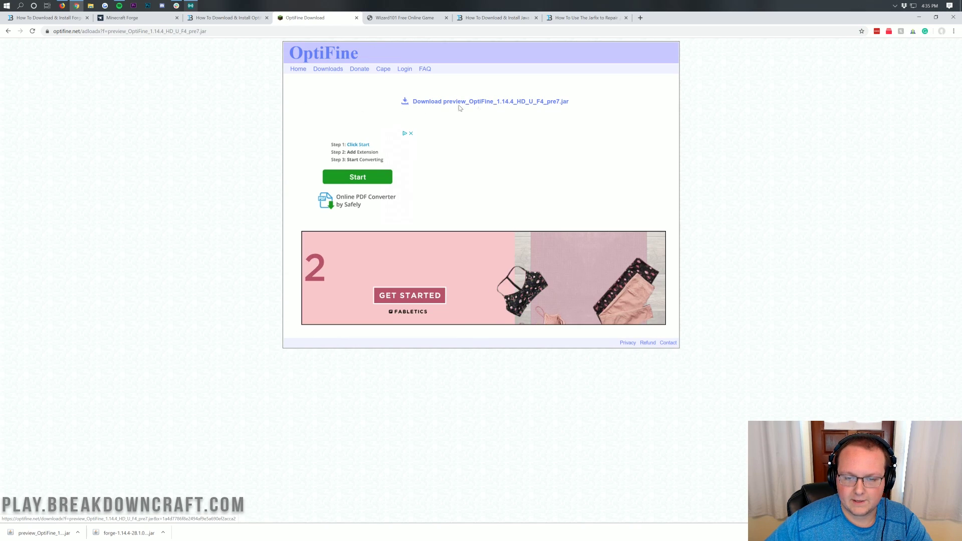
click(493, 18)
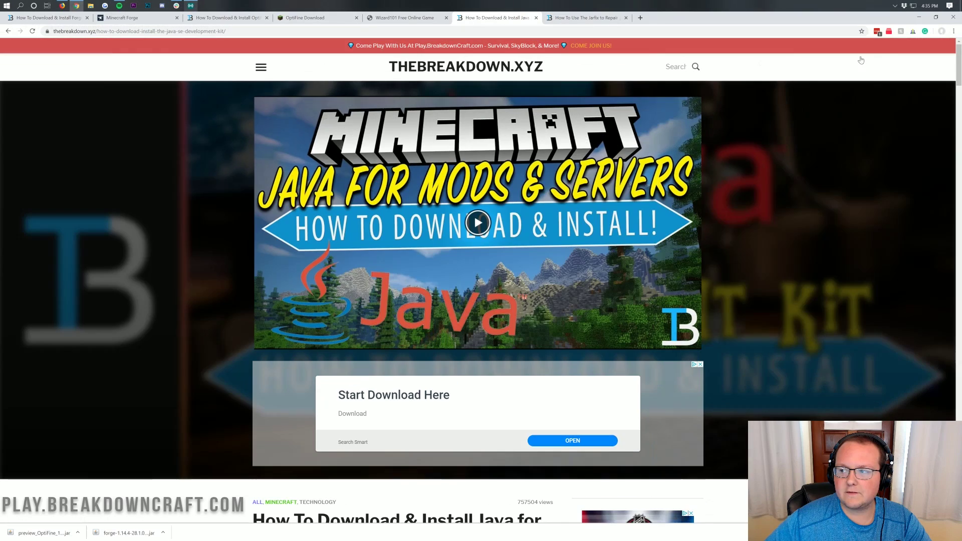
Minimize the browser and arrange the downloaded Forge and OptiFine jar files side by side in the desktop's open area
click(918, 16)
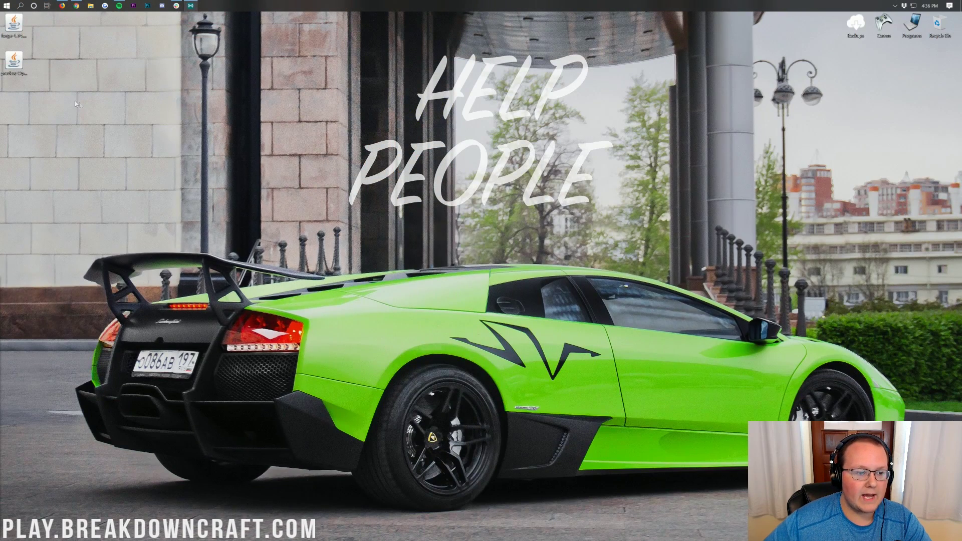
drag(50, 92, 294, 65)
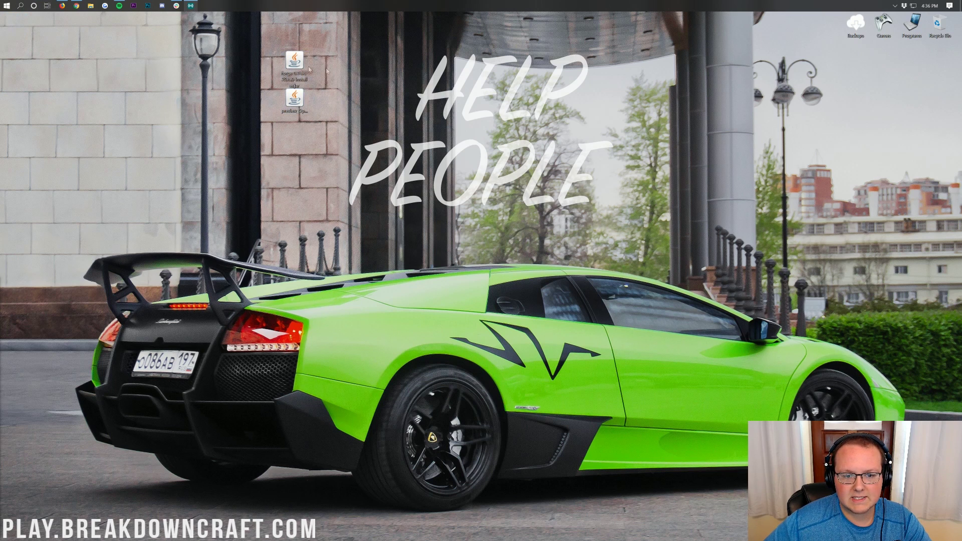
drag(295, 98, 350, 62)
click(312, 44)
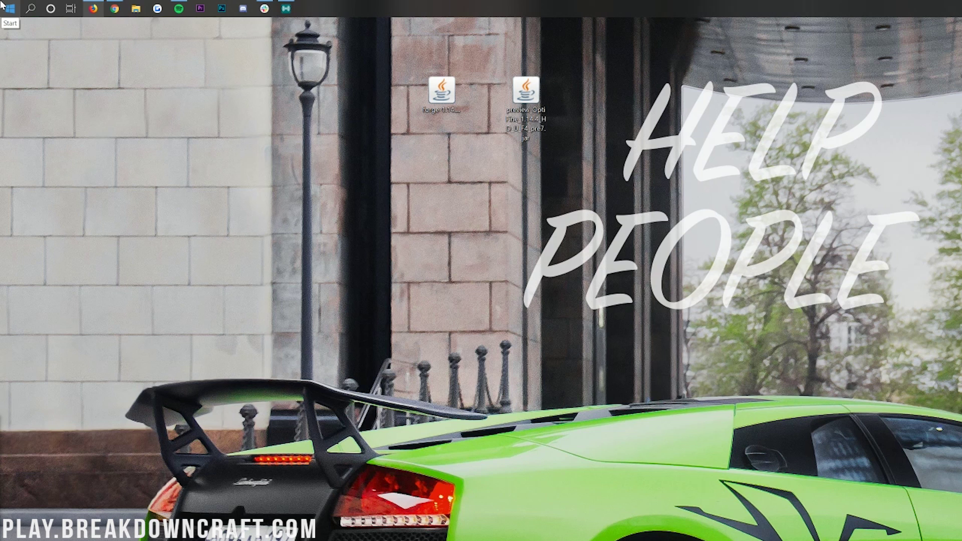
Search the system for "downloads", open the Downloads folder to look for the downloaded files, and close it
click(4, 6)
text(dow)
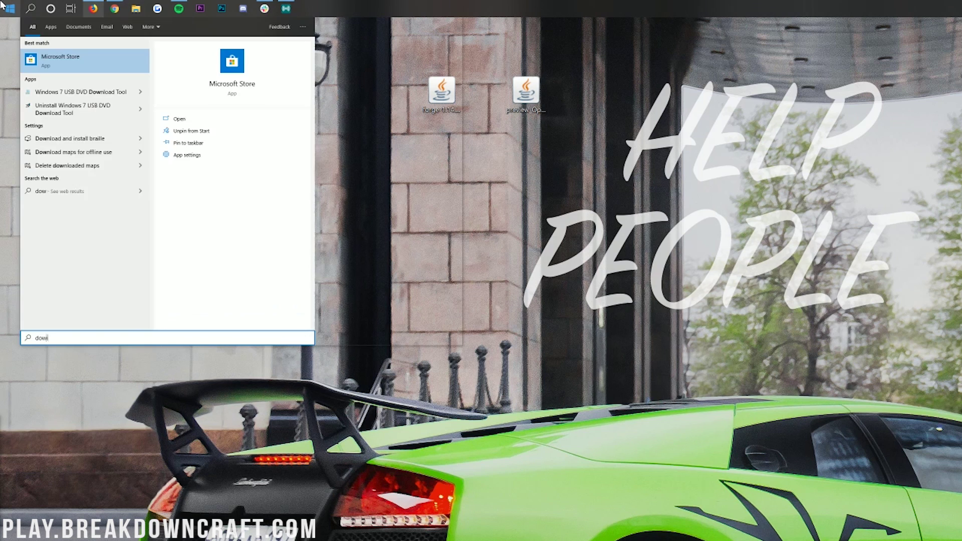
text(nloads)
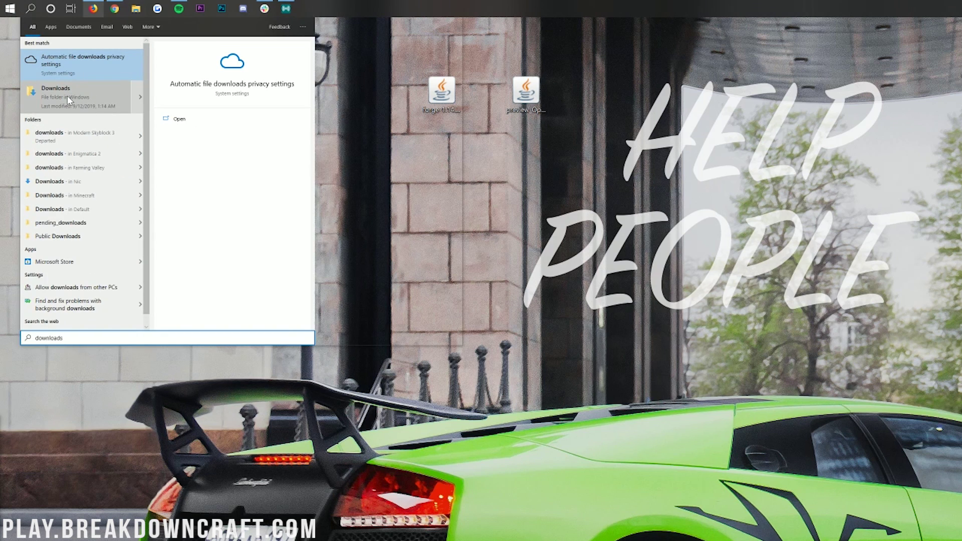
click(69, 99)
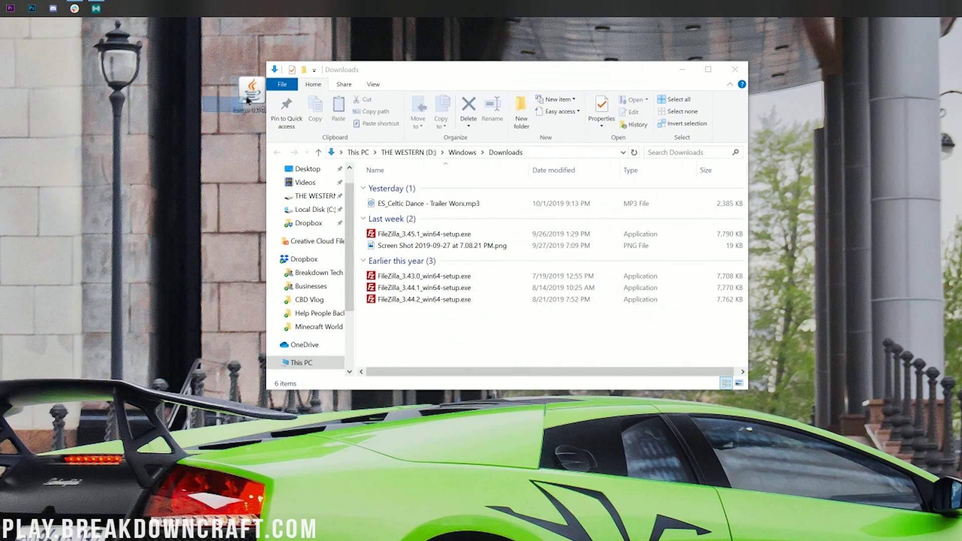
mouse_move(246, 100)
mouse_down()
mouse_move(408, 247)
mouse_move(453, 255)
mouse_move(248, 103)
mouse_up()
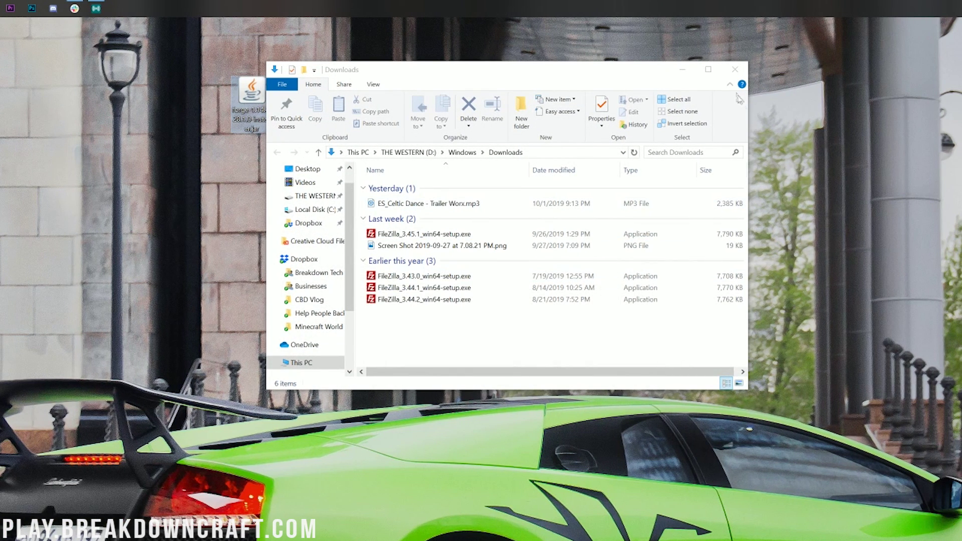
click(735, 70)
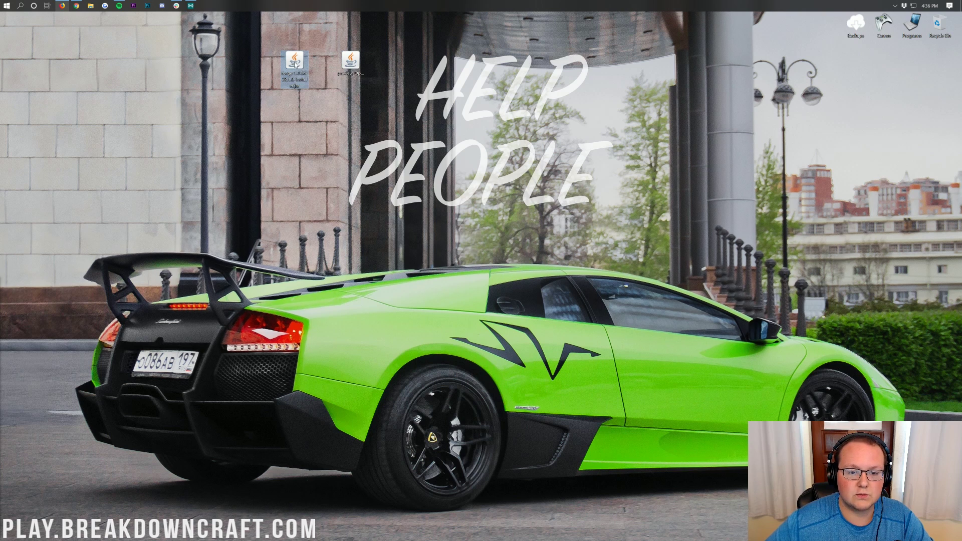
right_click(294, 62)
click(316, 93)
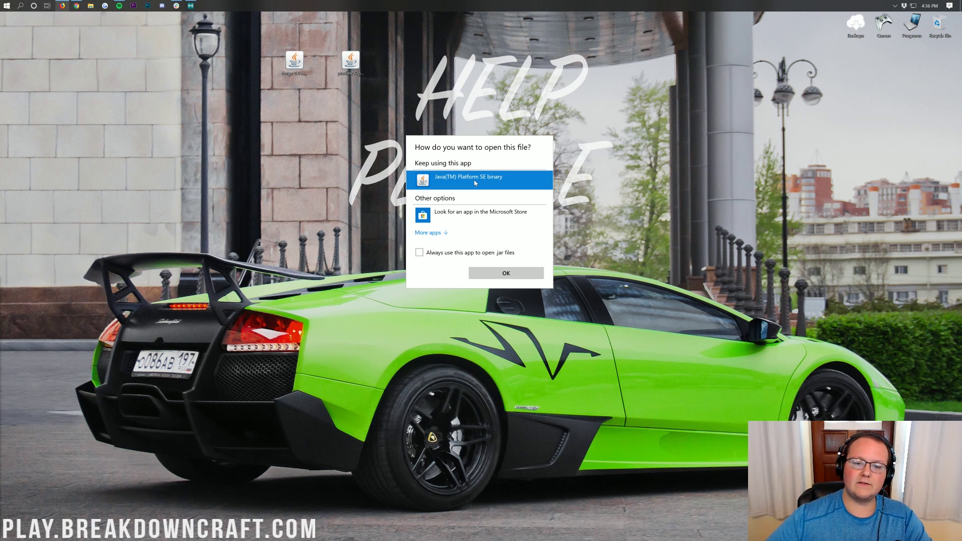
key(Return)
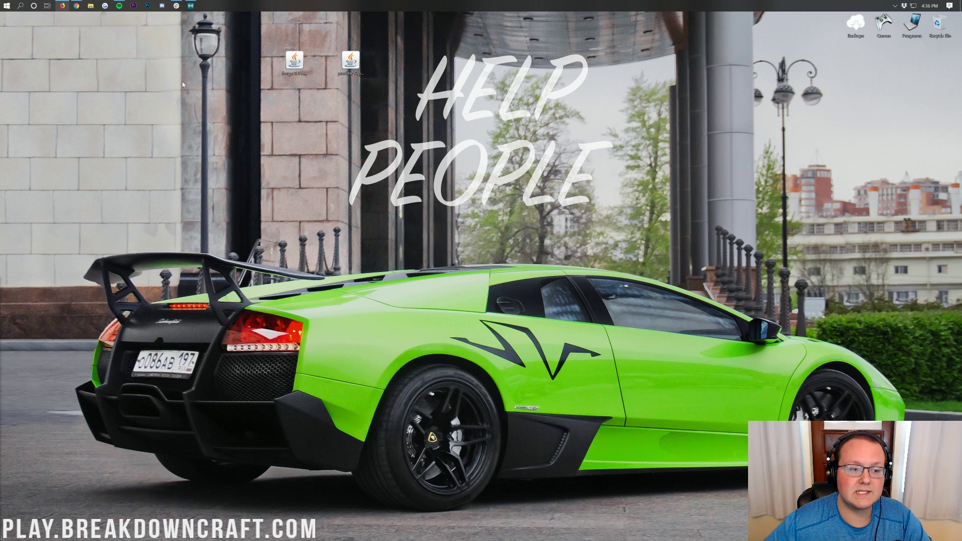
Switch back to Chrome and review the Java installation article's download link and its installation steps
click(77, 5)
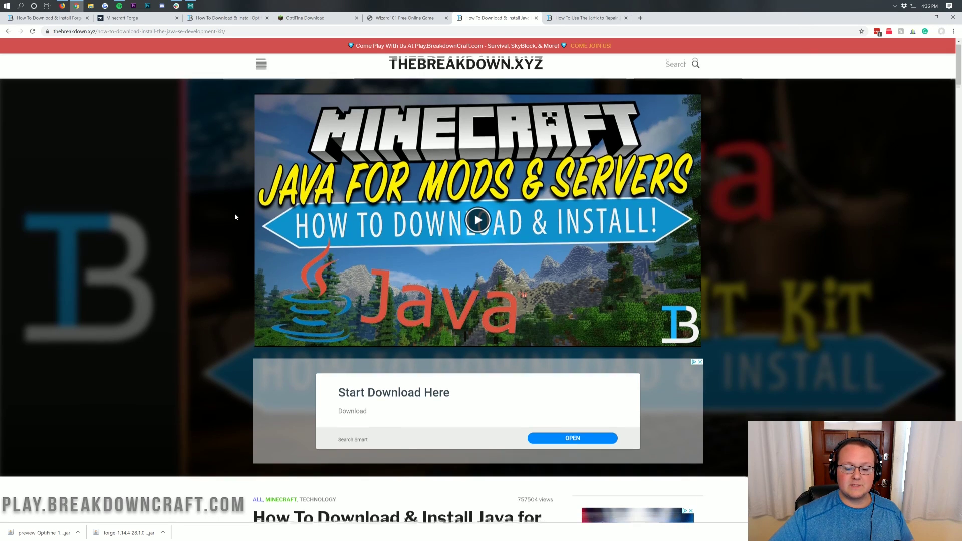
scroll(234, 212, down, 4)
drag(423, 296, 535, 315)
click(441, 350)
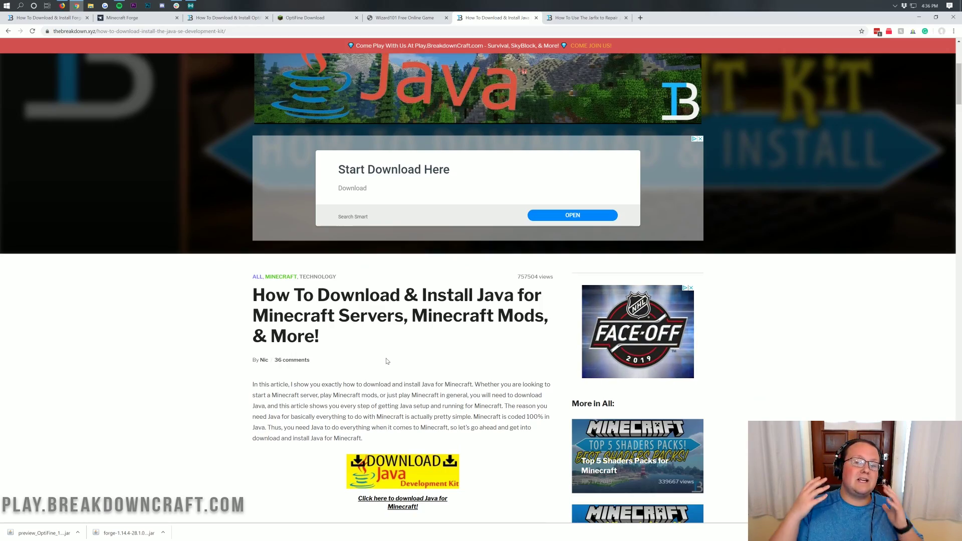
scroll(387, 360, down, 12)
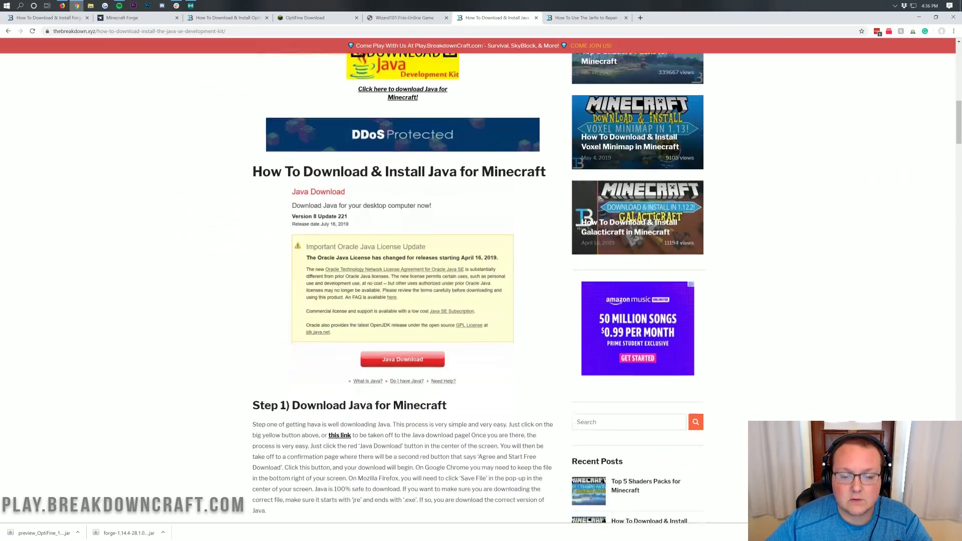
scroll(354, 254, down, 9)
scroll(354, 254, up, 15)
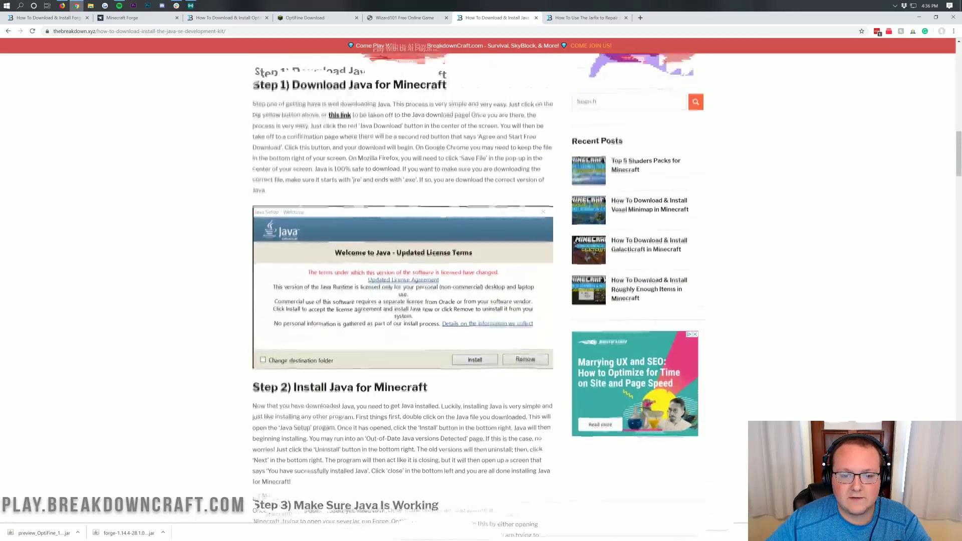
scroll(355, 254, up, 10)
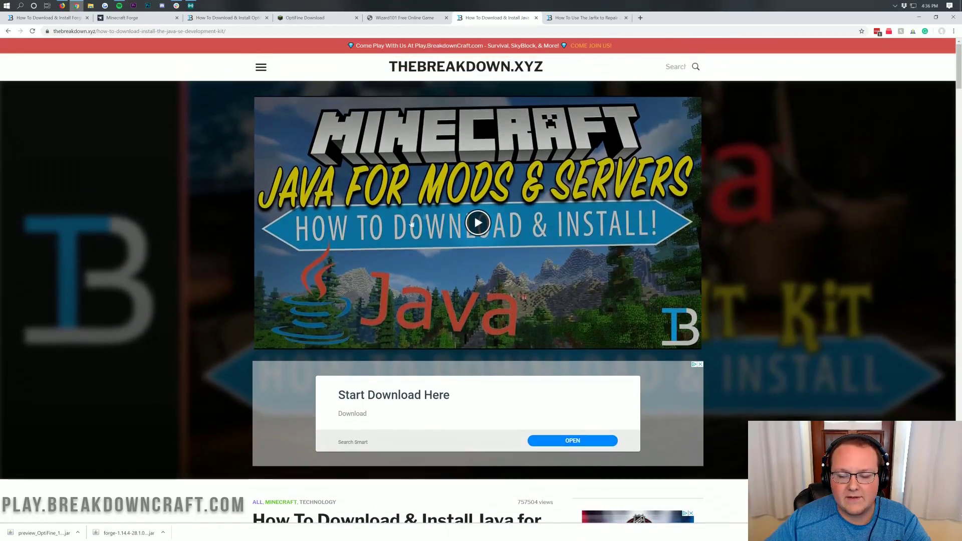
Review the Jarfix article's download link alongside the Java download link in the Java installation article
click(576, 17)
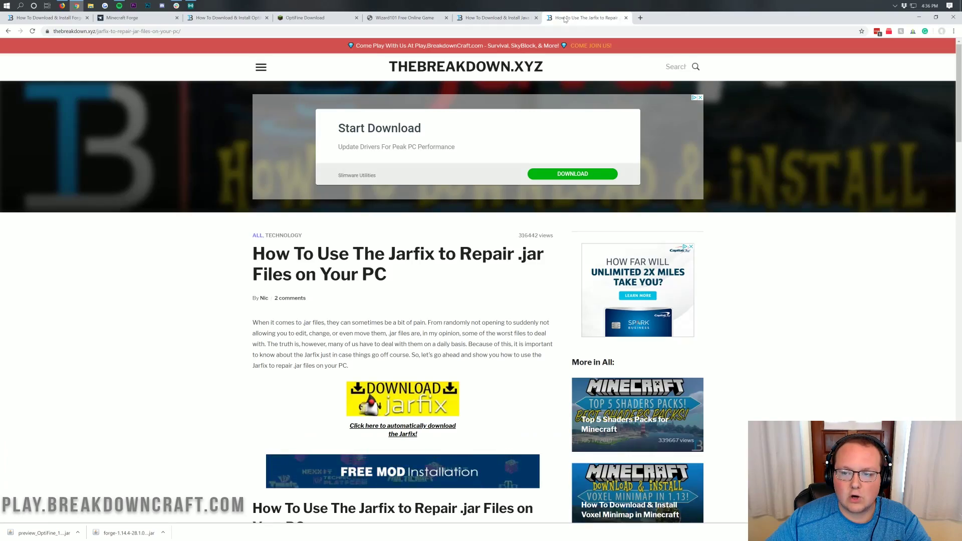
click(495, 17)
scroll(522, 248, down, 10)
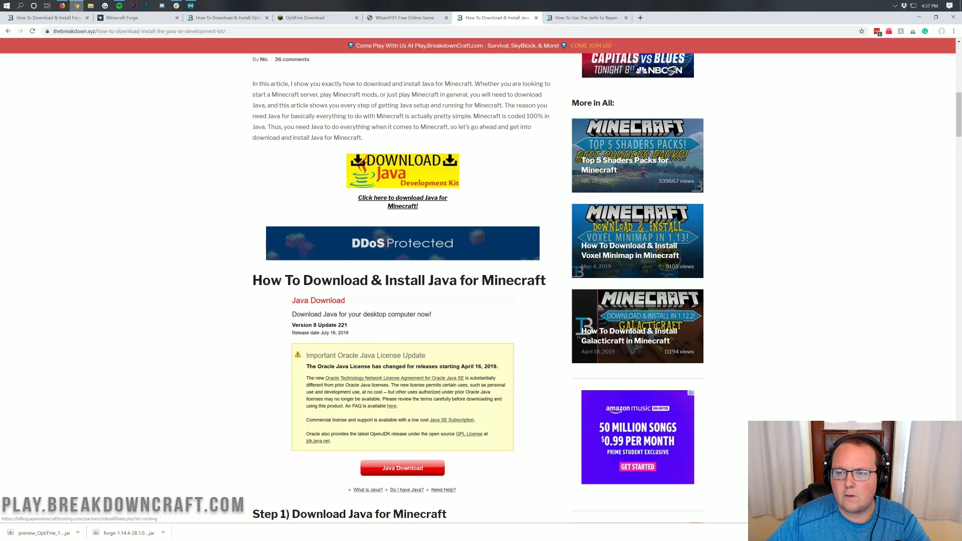
click(576, 17)
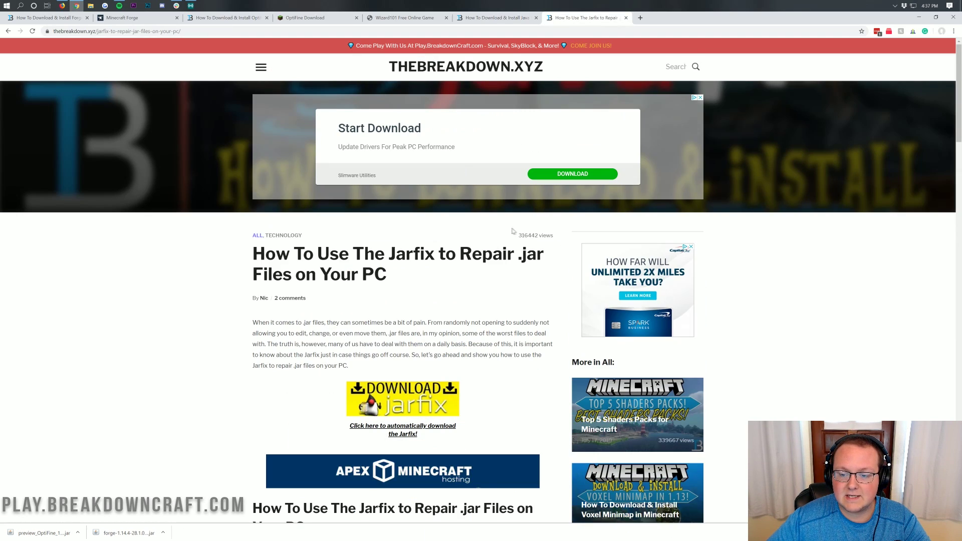
scroll(481, 281, down, 3)
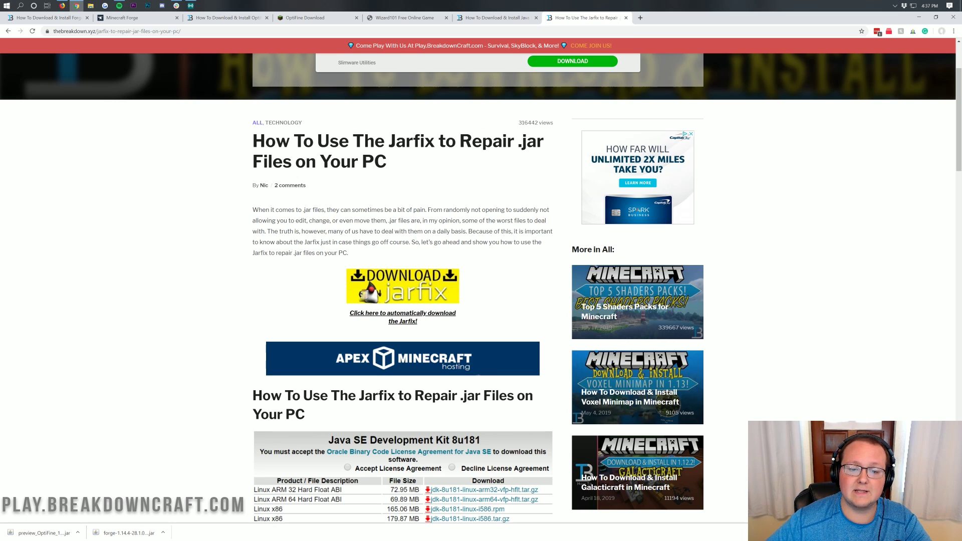
click(496, 18)
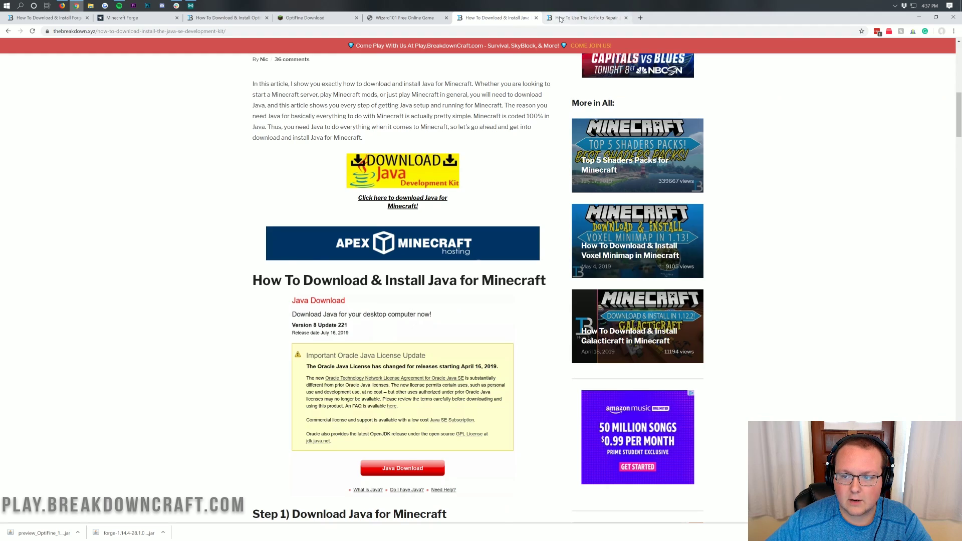
click(581, 18)
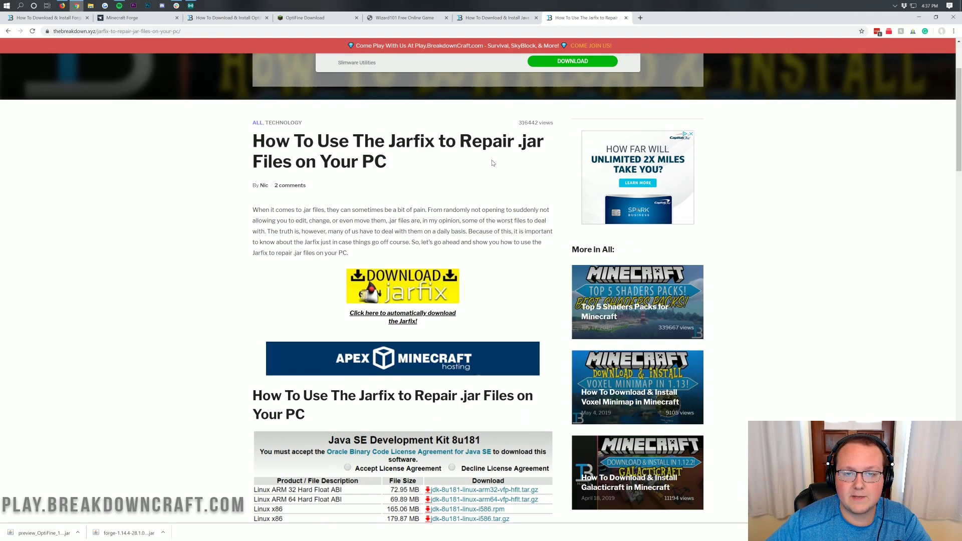
Minimize the browser and open the Forge jar on the desktop with Java(TM) Platform SE binary
click(918, 17)
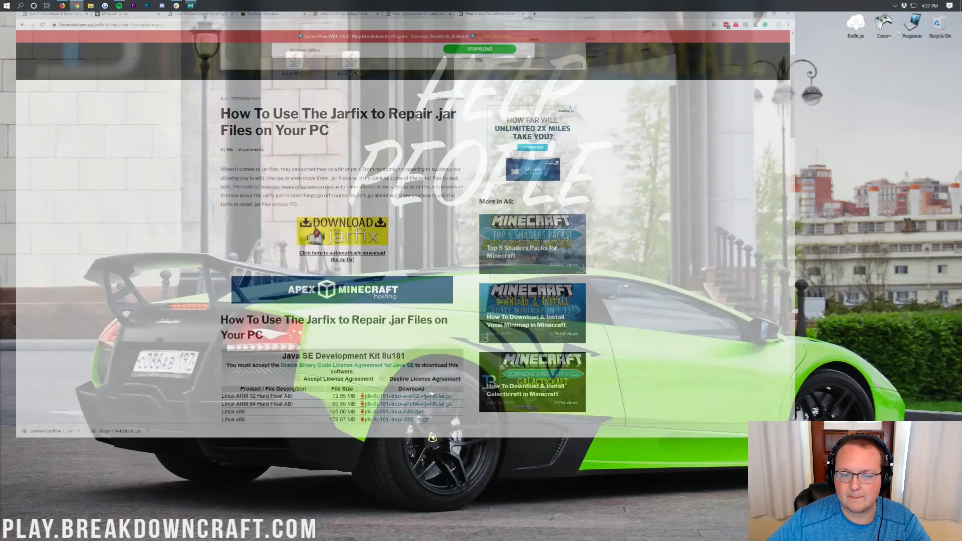
right_click(297, 61)
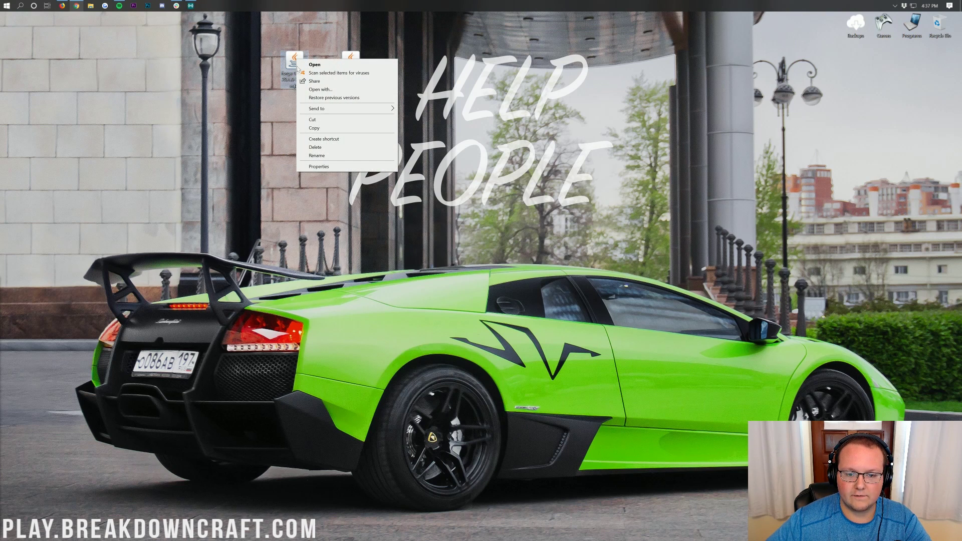
click(324, 89)
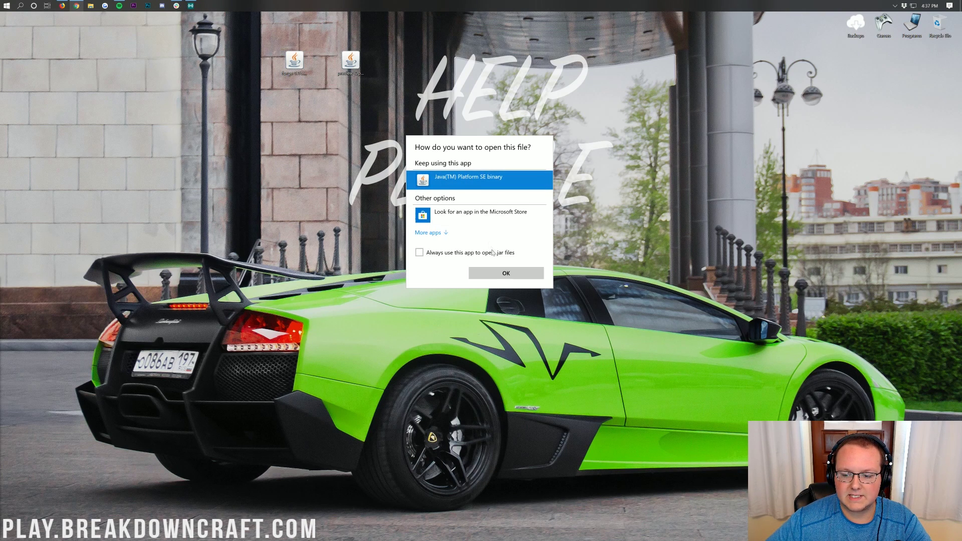
click(497, 274)
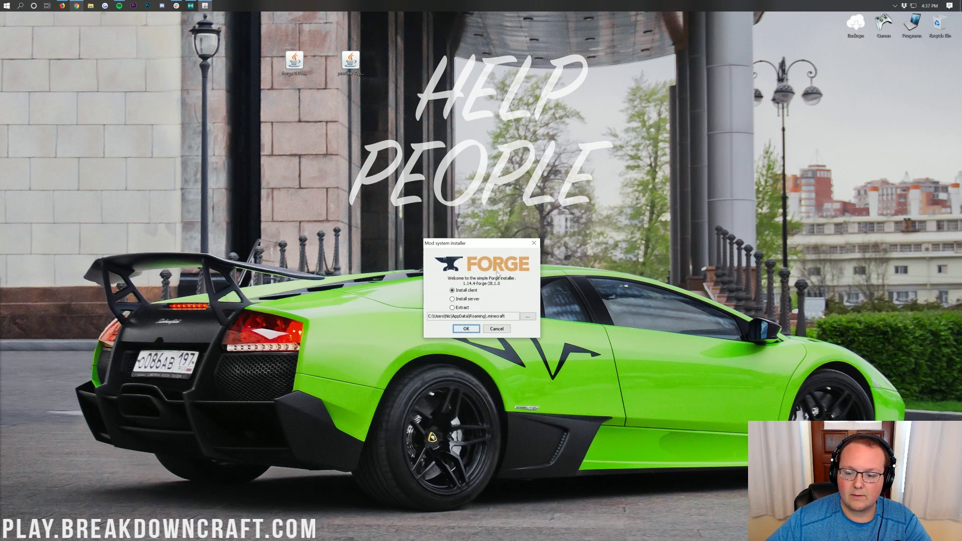
Install the Forge 1.14.4-28.1.0 client into the default .minecraft folder and close the finished installer
click(461, 292)
click(465, 329)
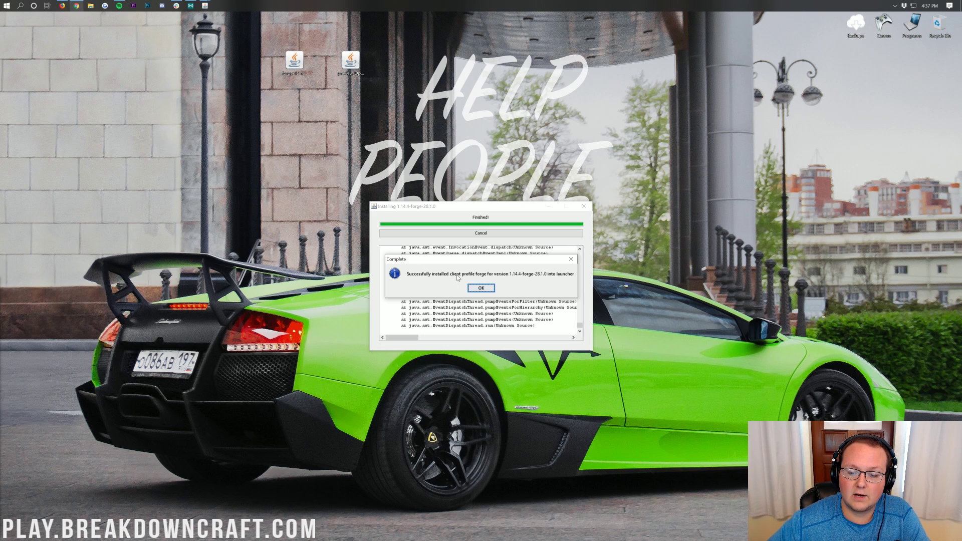
click(481, 288)
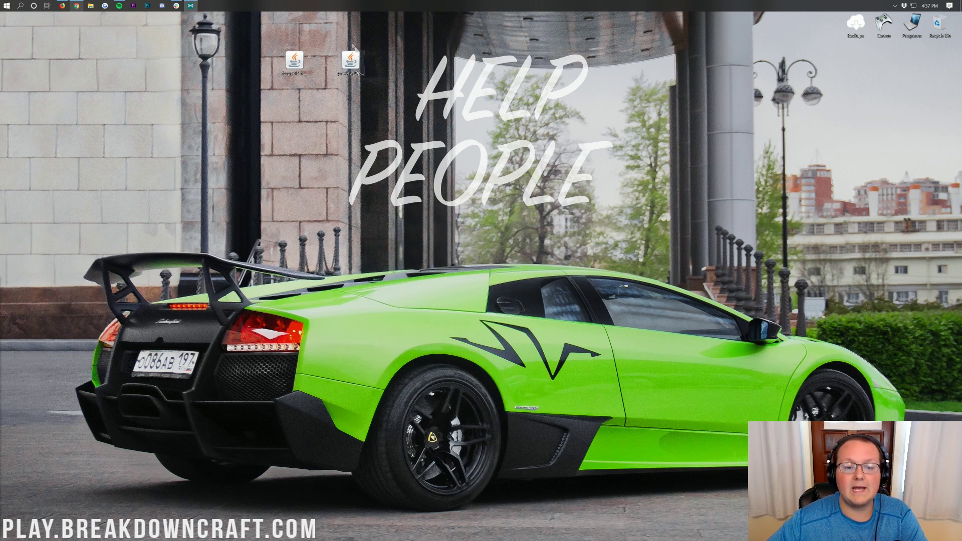
Find the Run app through a system search and use it to open the %appdata% folder
click(351, 63)
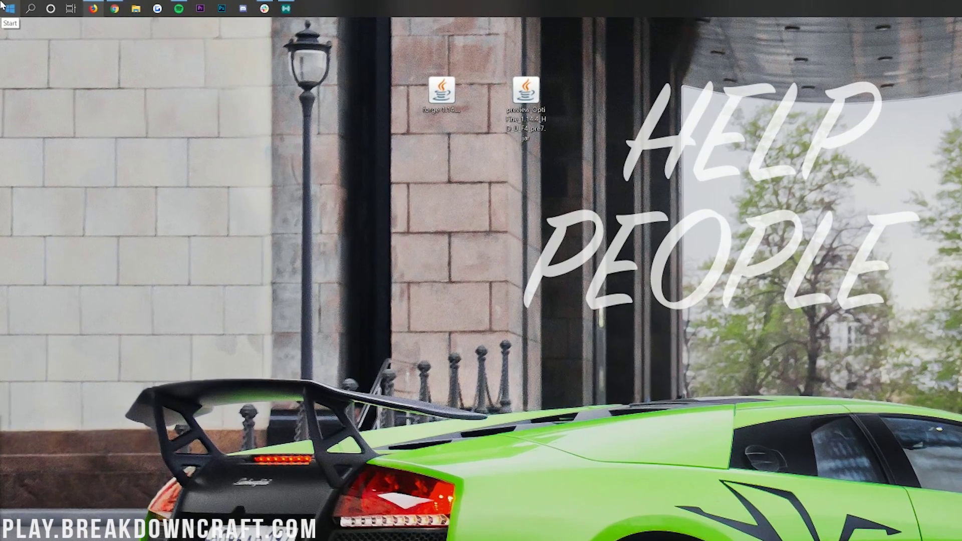
click(3, 4)
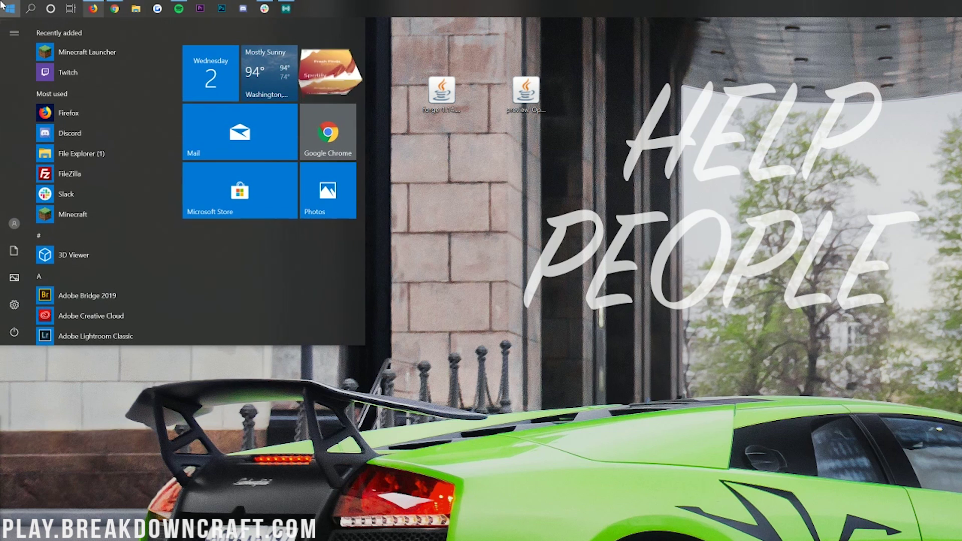
text(run)
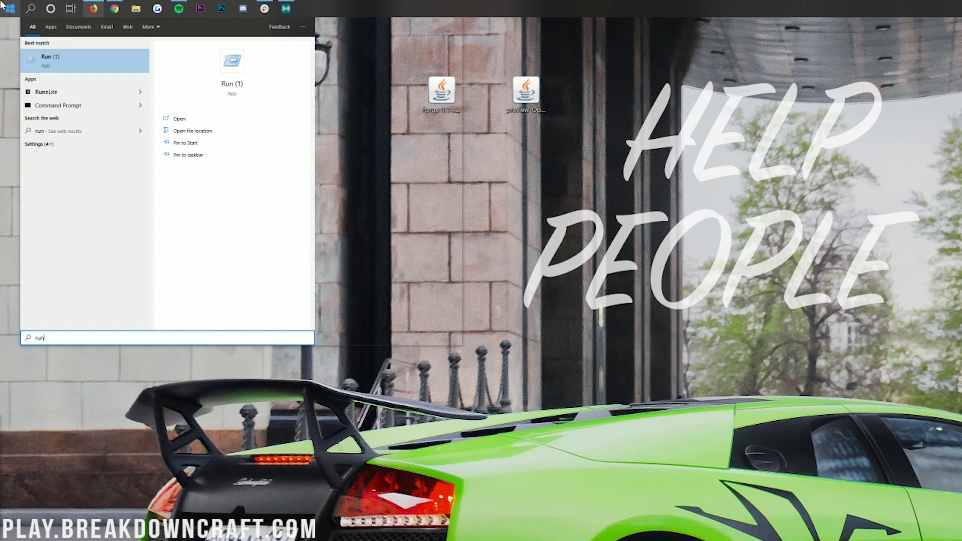
click(48, 67)
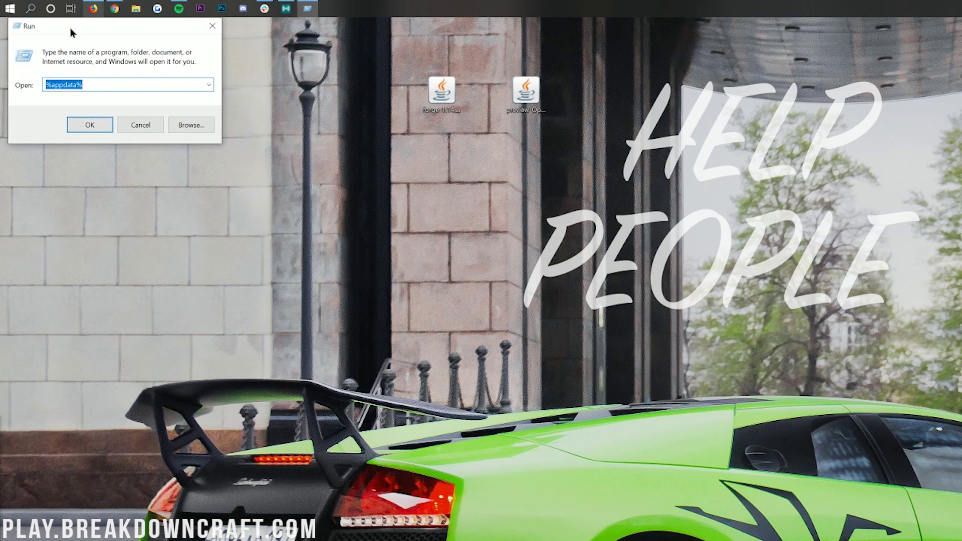
drag(71, 30, 76, 54)
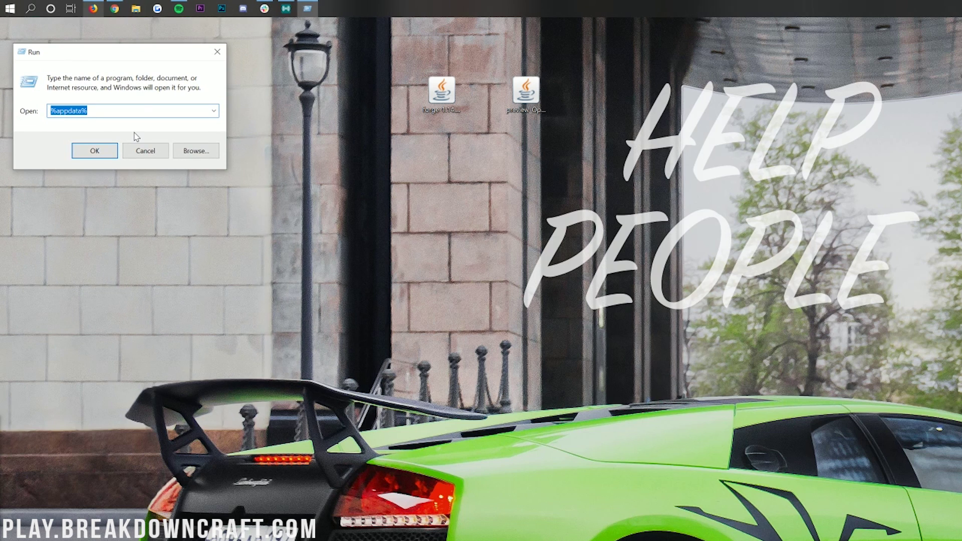
text(%appdata)
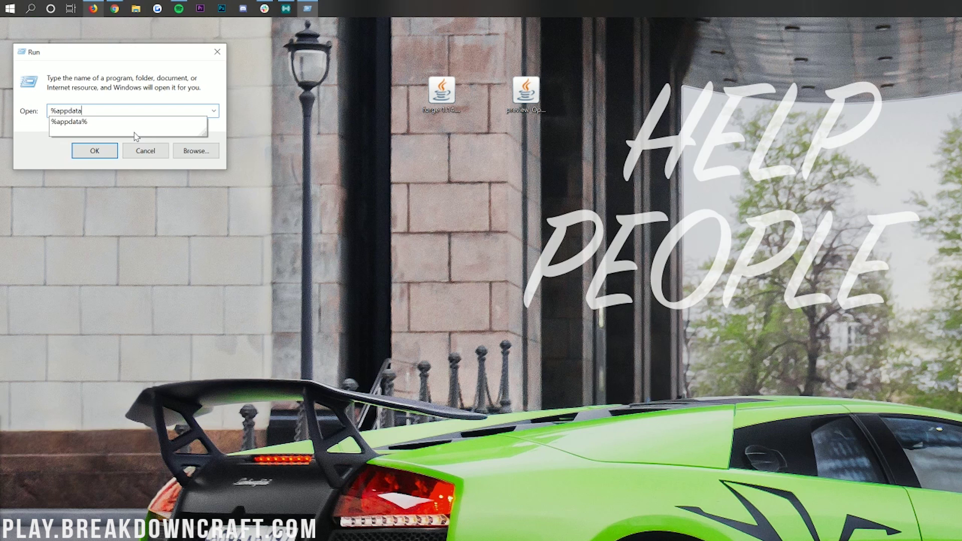
text(%)
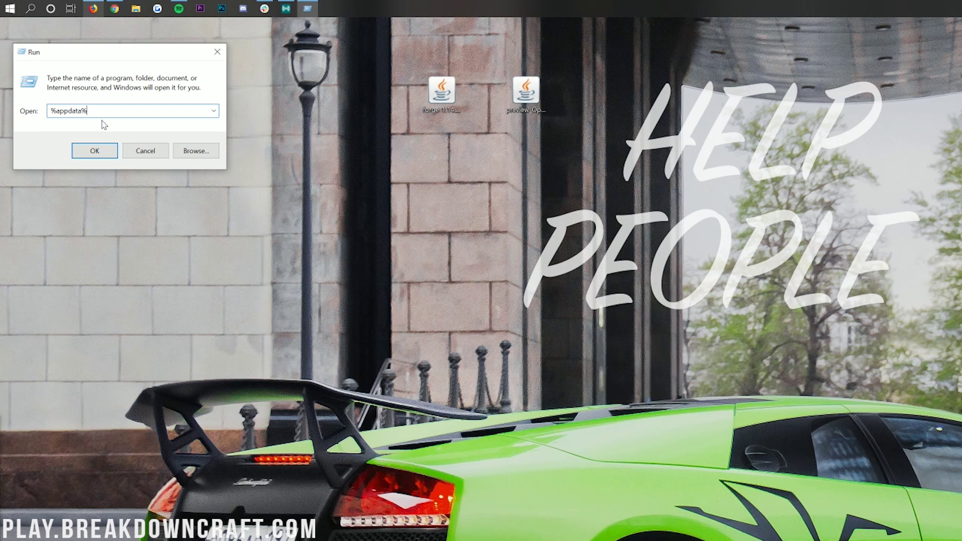
click(97, 148)
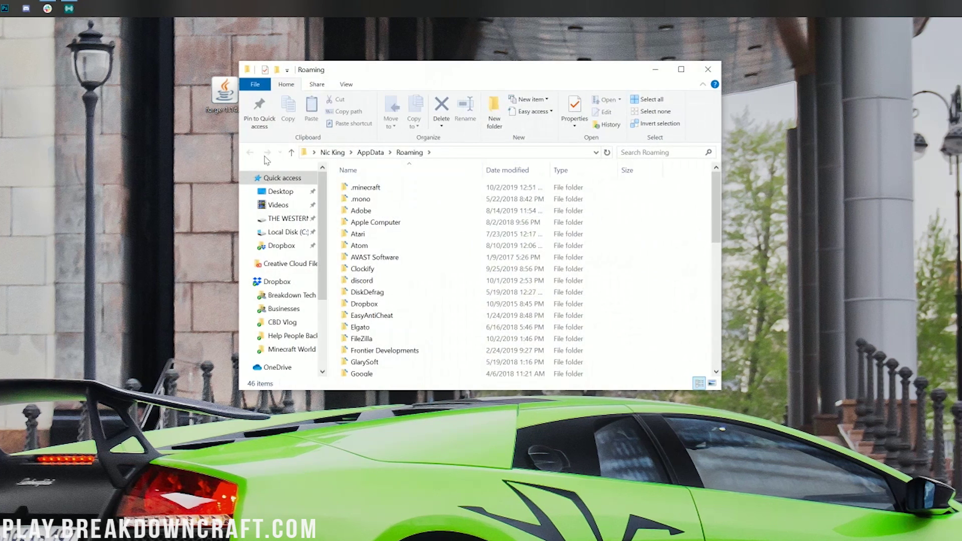
Open the .minecraft folder and delete its existing mods folder
drag(411, 72, 414, 137)
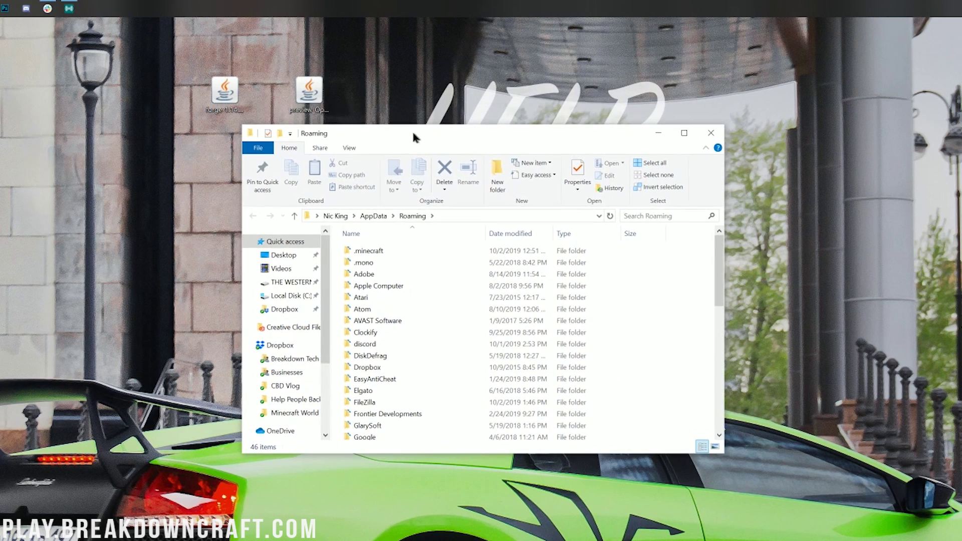
double_click(387, 249)
right_click(354, 355)
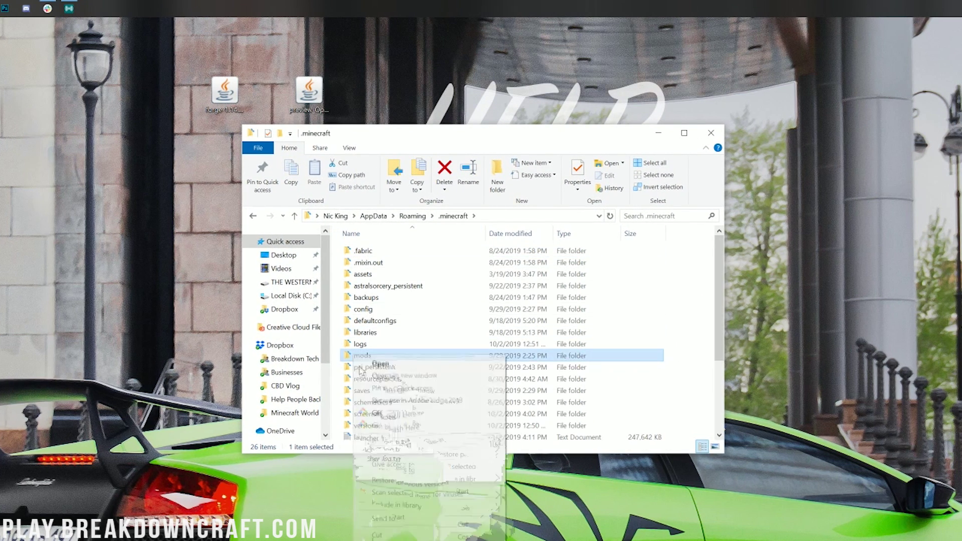
key(d)
key(Return)
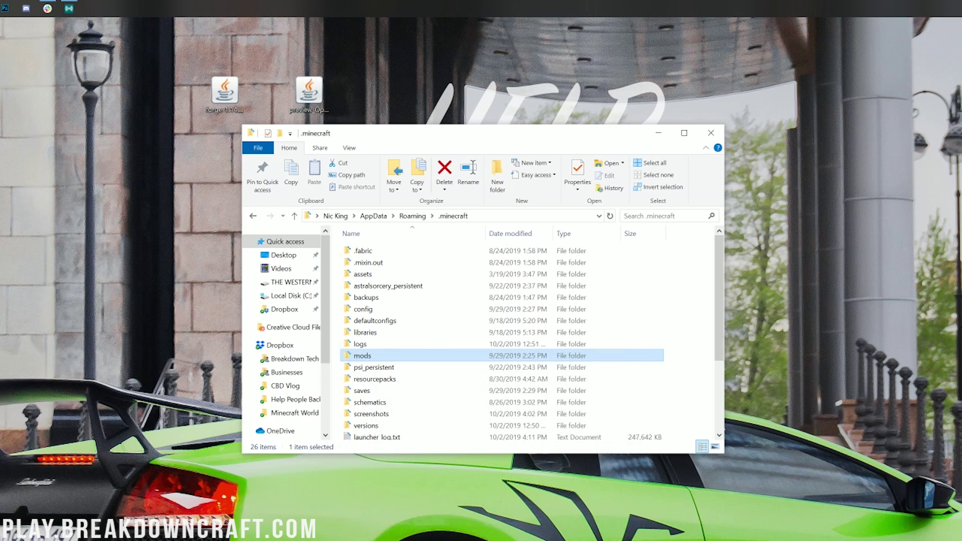
Create a new folder named mods inside the .minecraft folder
right_click(671, 353)
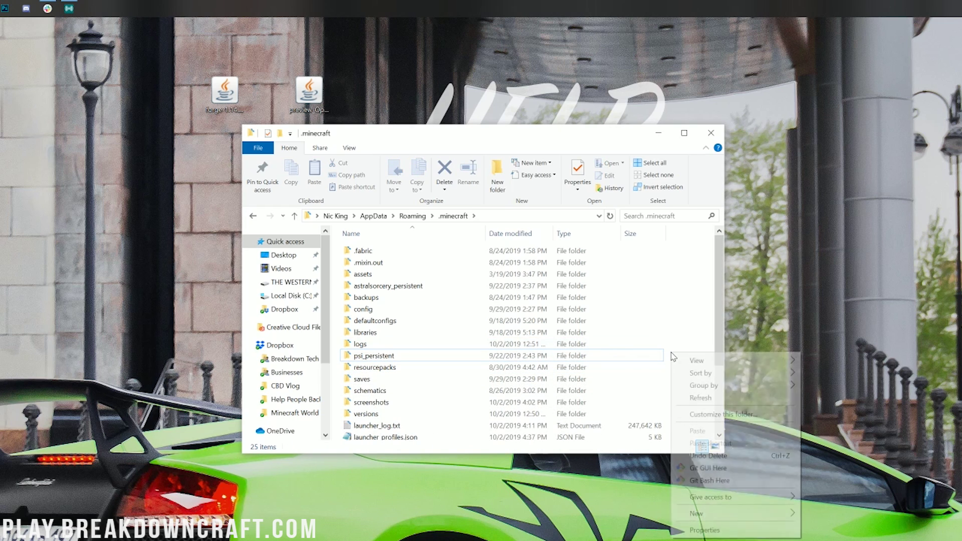
click(344, 313)
right_click(344, 313)
right_click(339, 310)
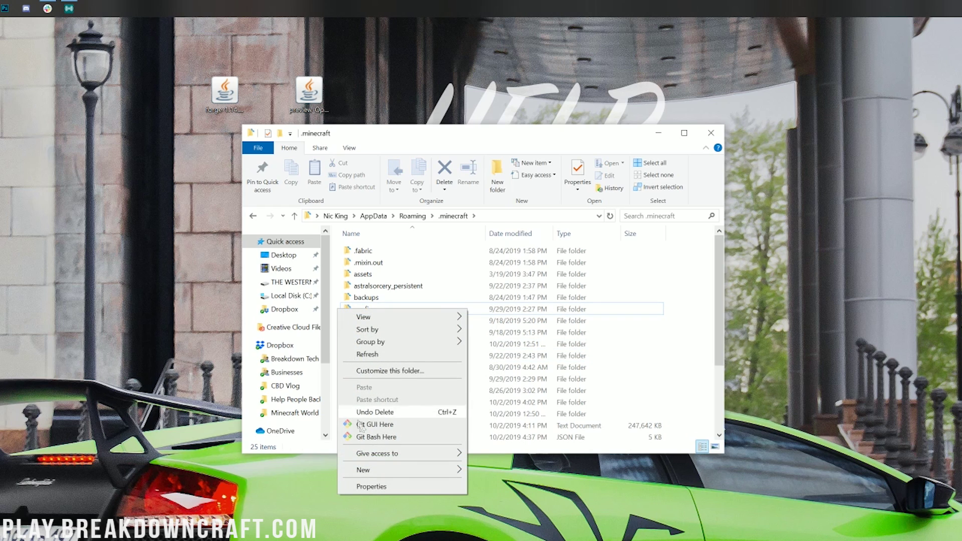
mouse_move(388, 473)
click(508, 471)
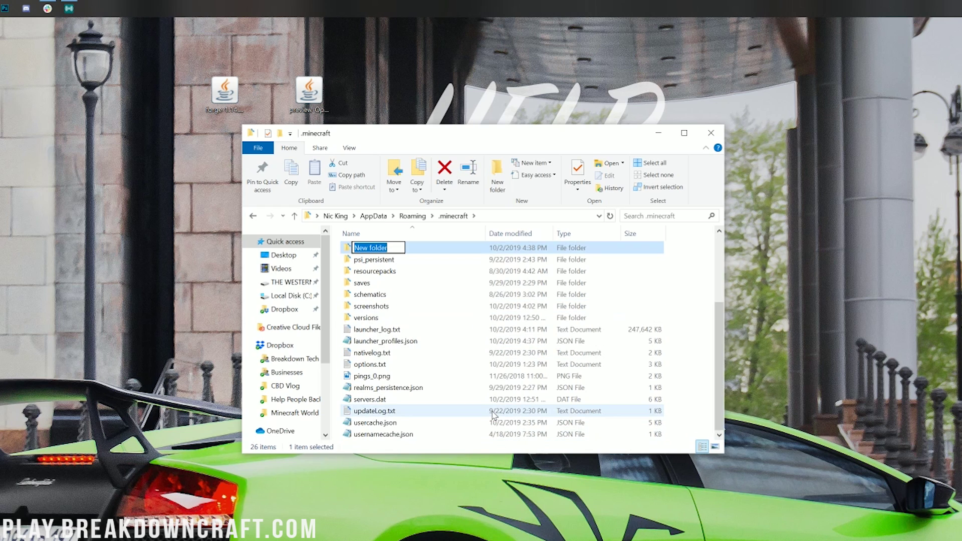
text(mods)
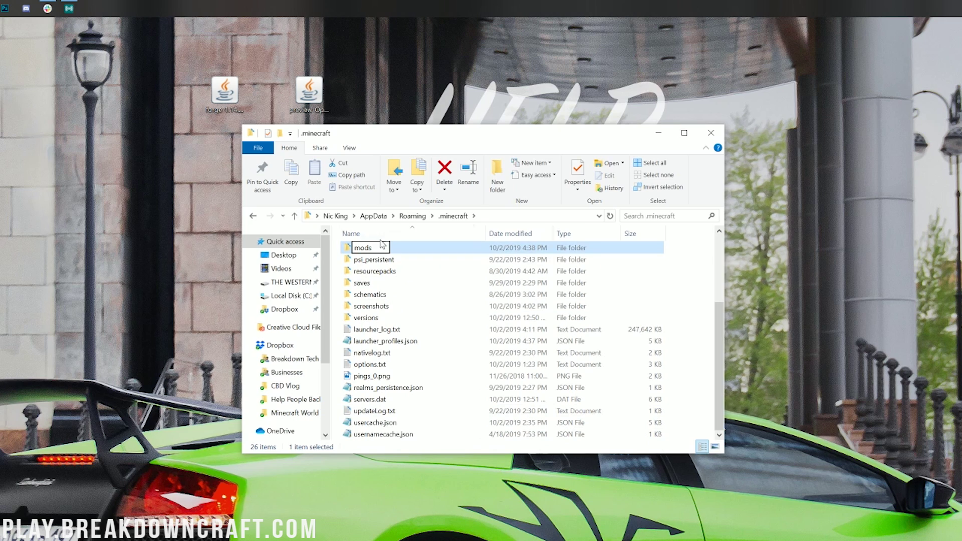
key(Return)
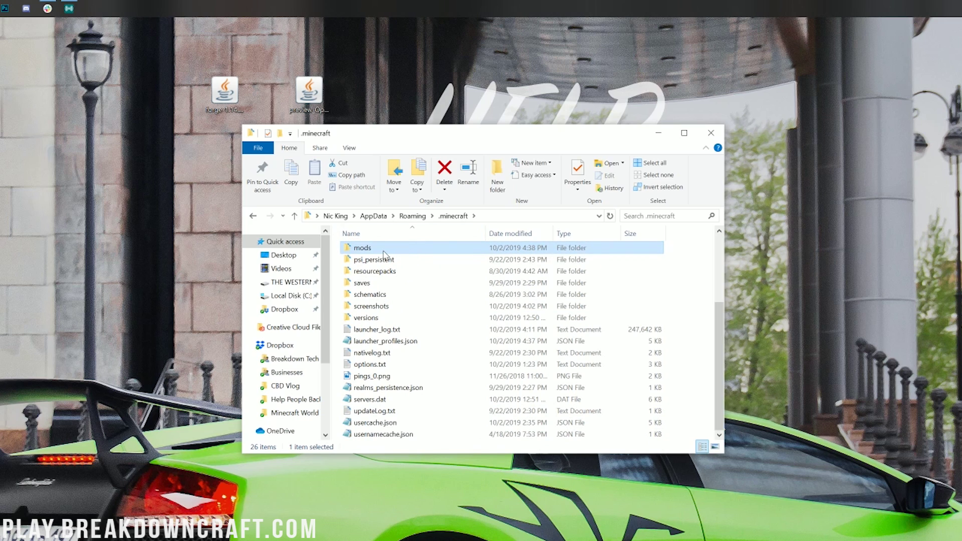
Open the new mods folder and put the OptiFine preview jar from the desktop into it
double_click(383, 254)
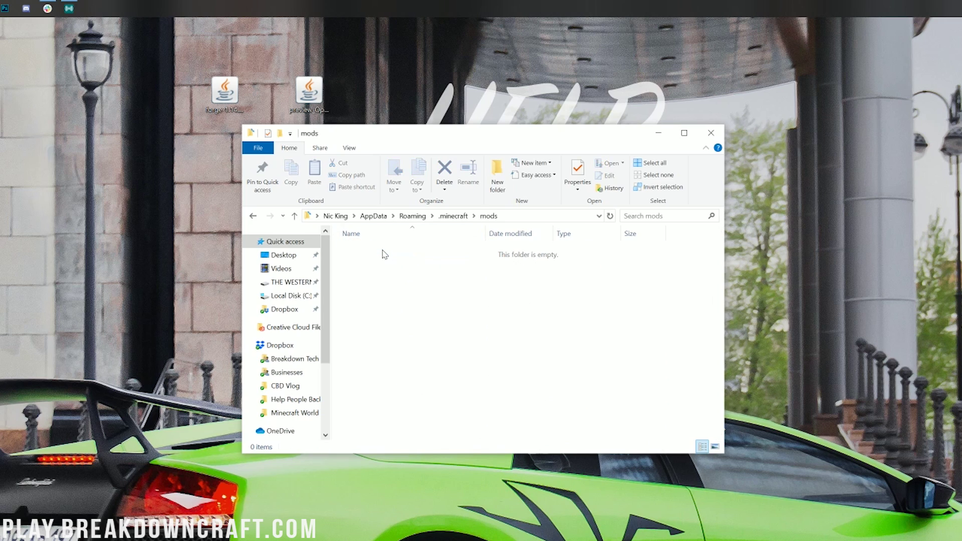
click(311, 94)
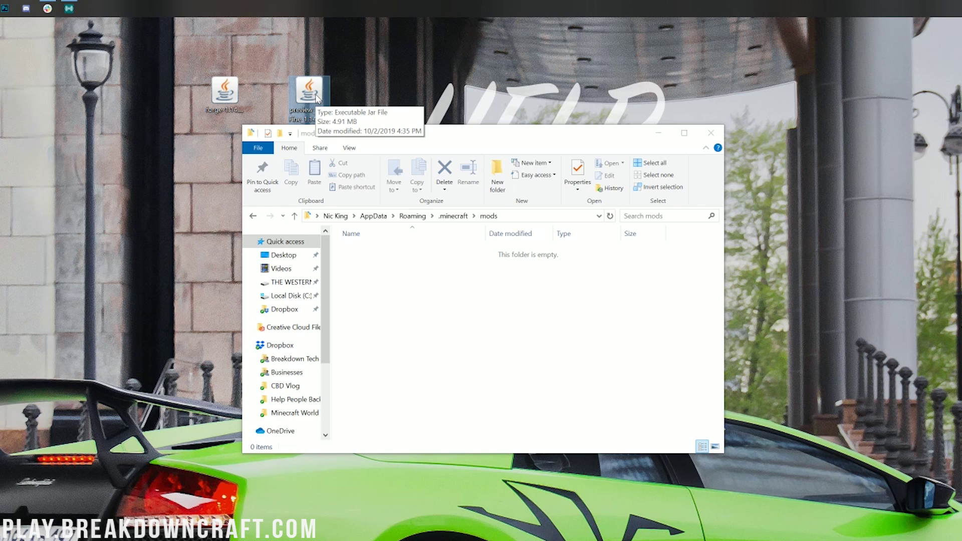
drag(315, 97, 511, 301)
Switch to the Minecraft Launcher and delete the existing Play.BreakdownCraft.com installation
key(super)
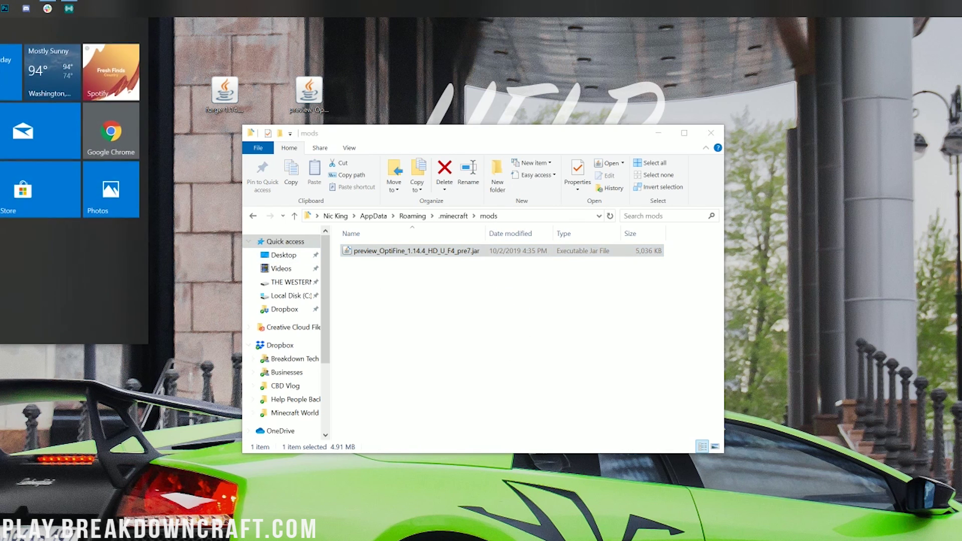
text(minecraft)
key(Return)
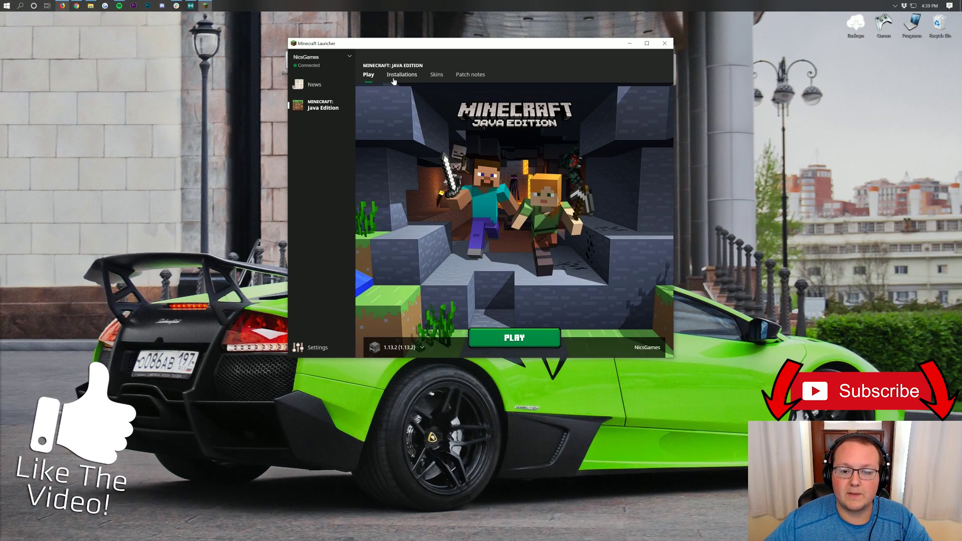
click(394, 76)
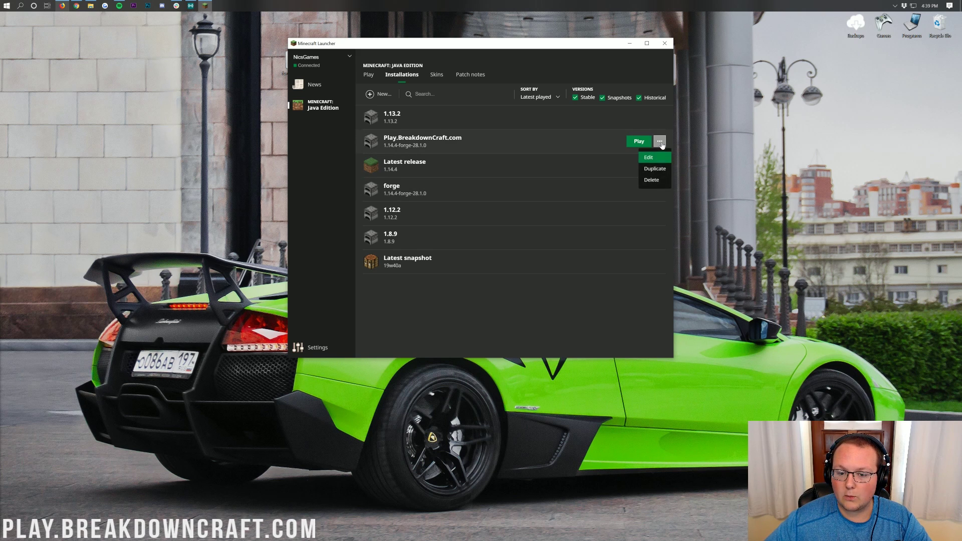
click(651, 180)
click(501, 214)
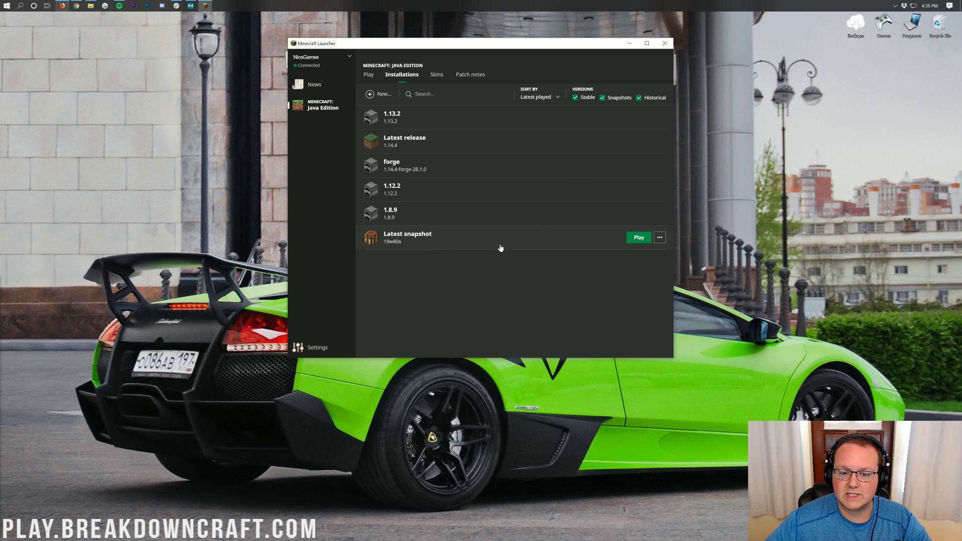
Start a new launcher installation and name it Play.BreakdownCraft.com
click(372, 94)
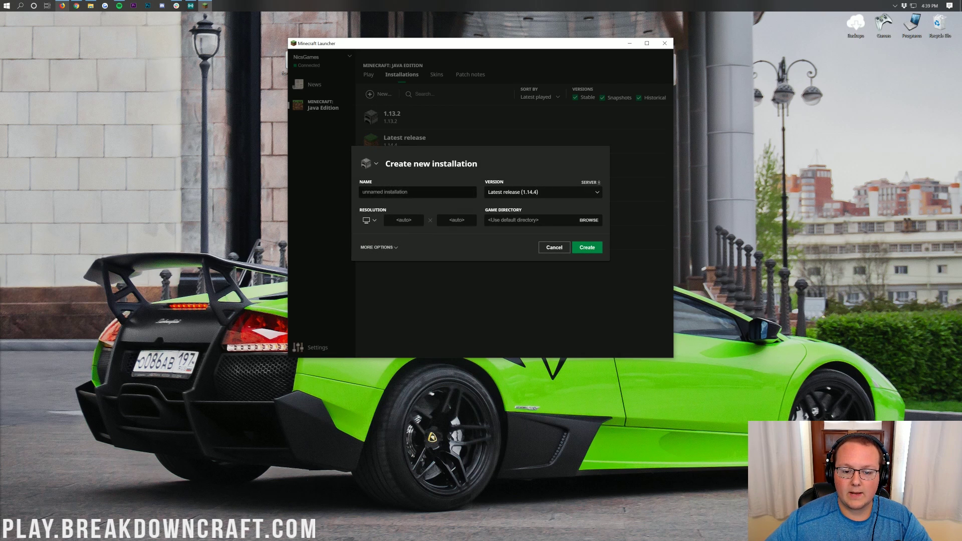
text(Play.BreakdownCraft.com)
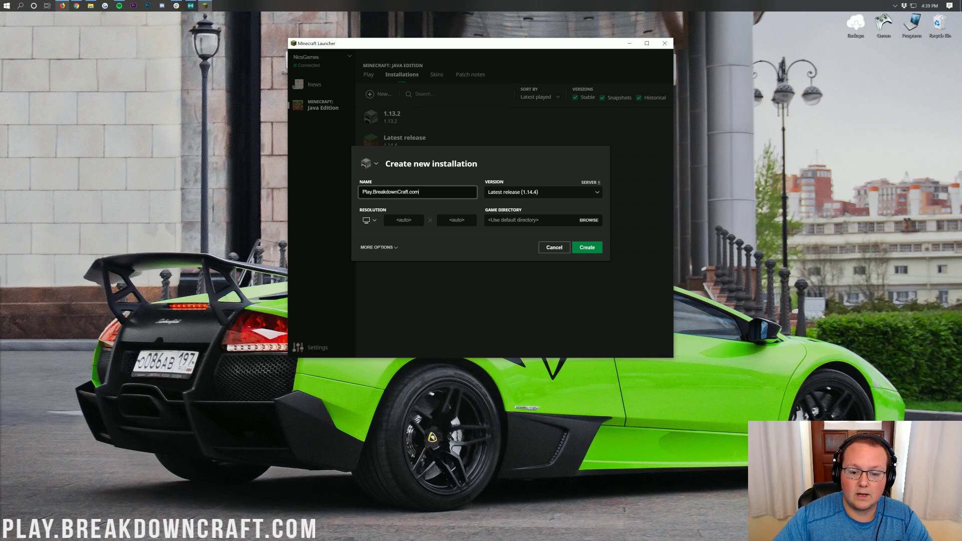
key(ctrl+a)
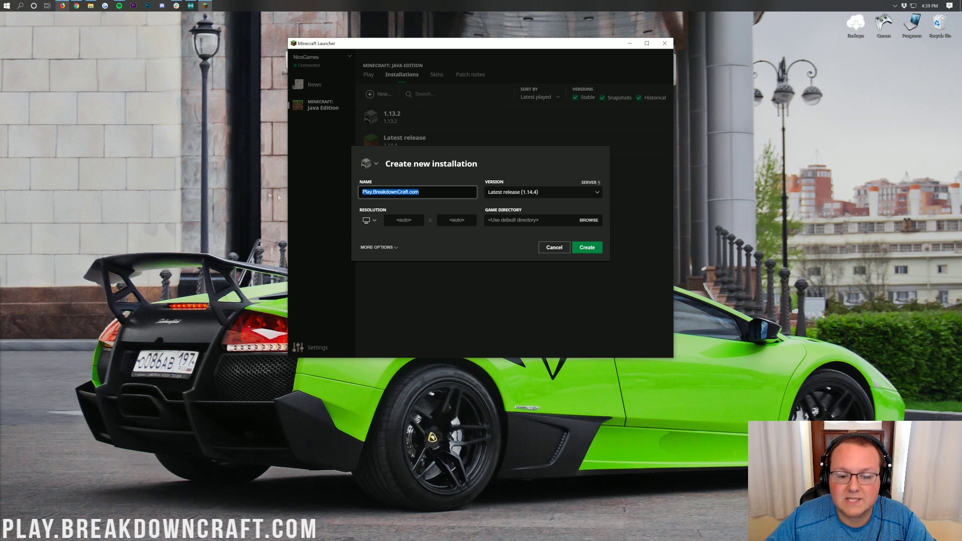
Set the new installation's version to release 1.14.4-forge-28.1.0
click(491, 194)
click(504, 193)
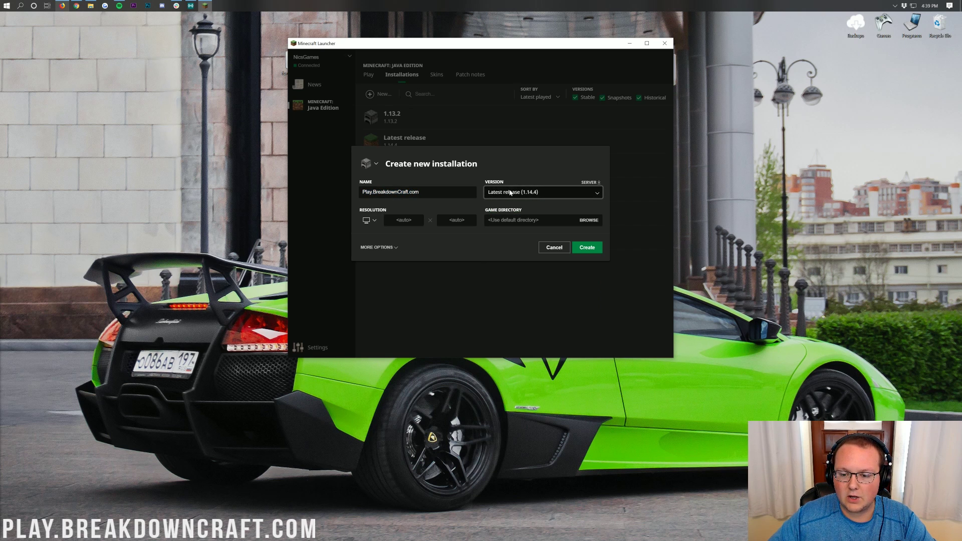
click(495, 193)
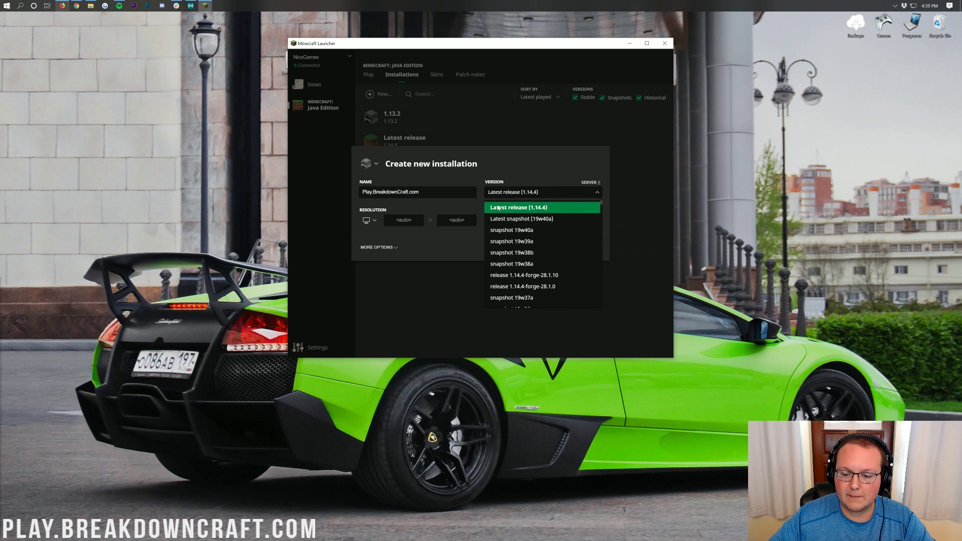
scroll(499, 213, down, 3)
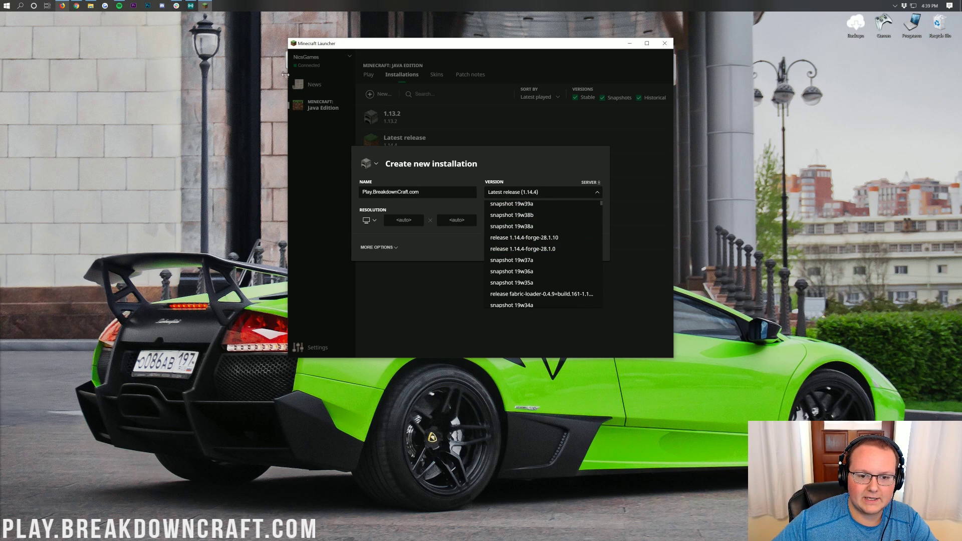
click(267, 80)
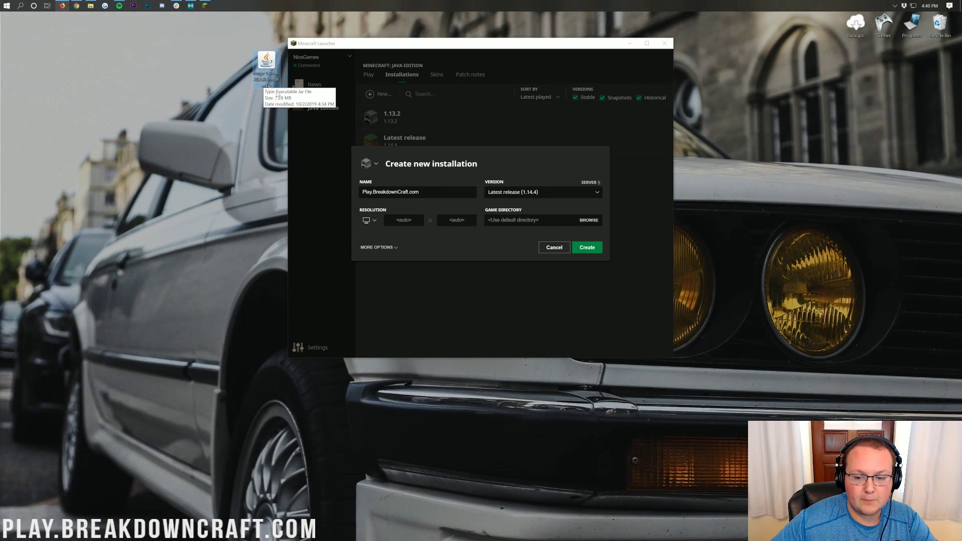
click(526, 192)
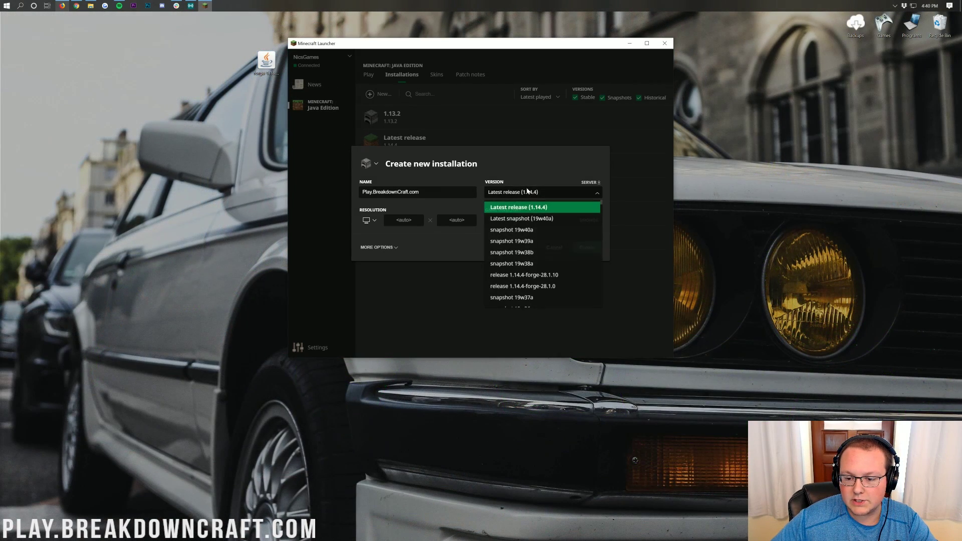
click(554, 291)
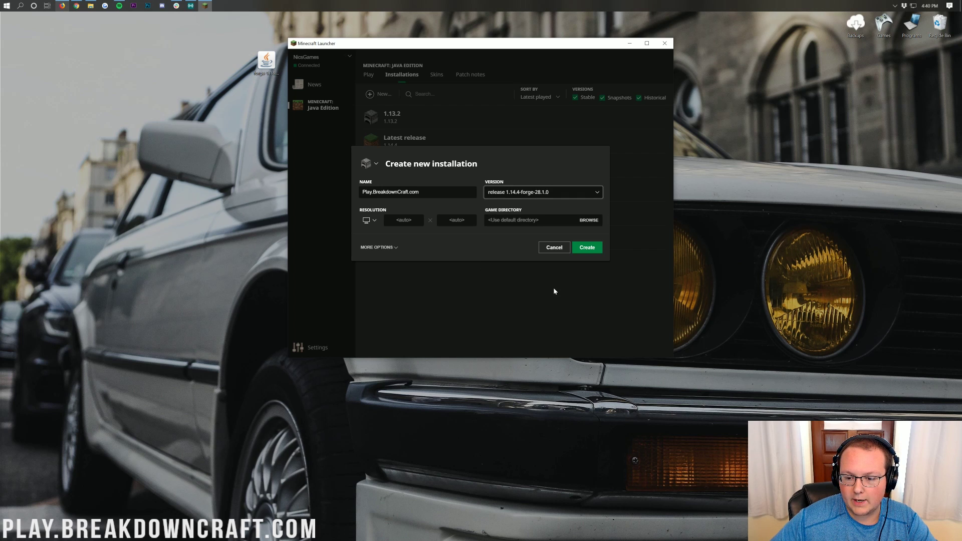
Set the installation's resolution to 1920 x 1080 and create it
click(371, 220)
click(376, 304)
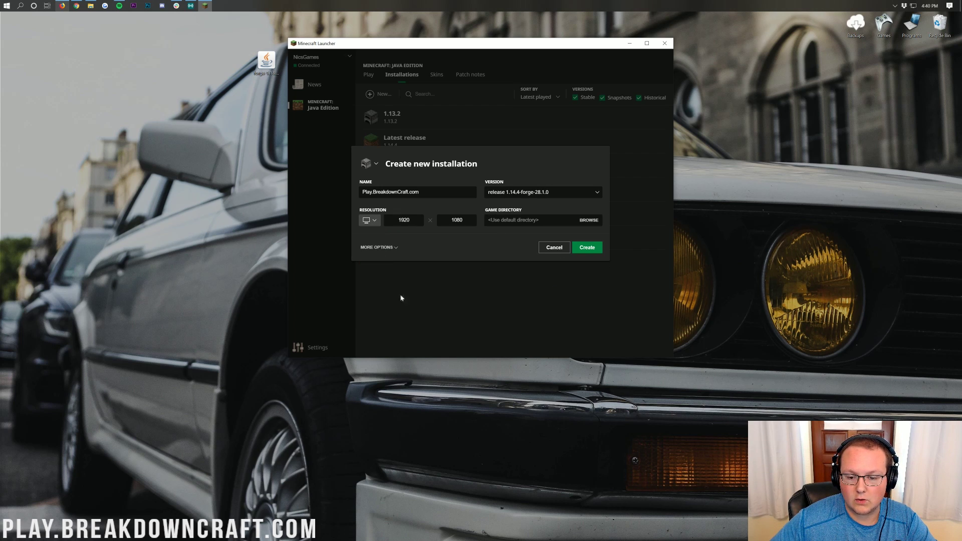
click(583, 249)
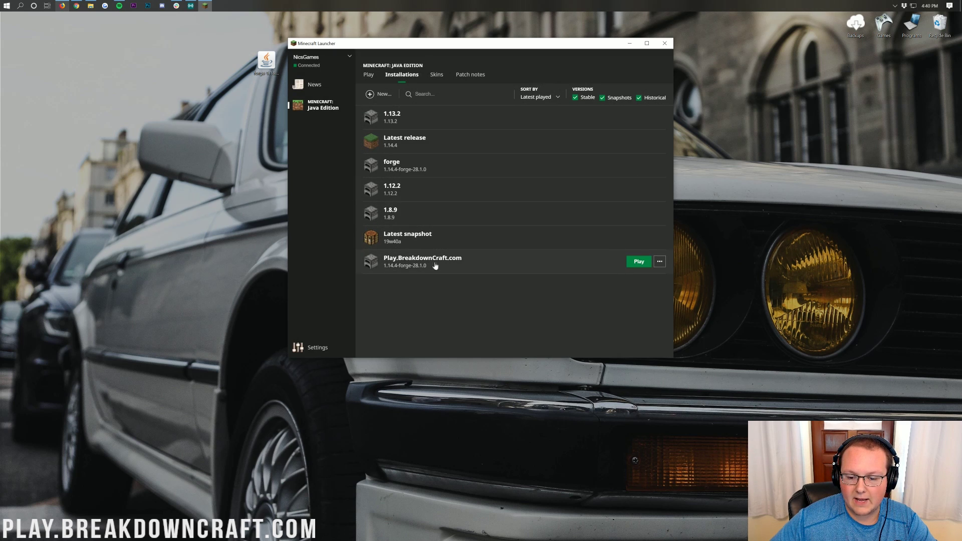
Launch the Play.BreakdownCraft.com installation and check the game's mods list
click(633, 261)
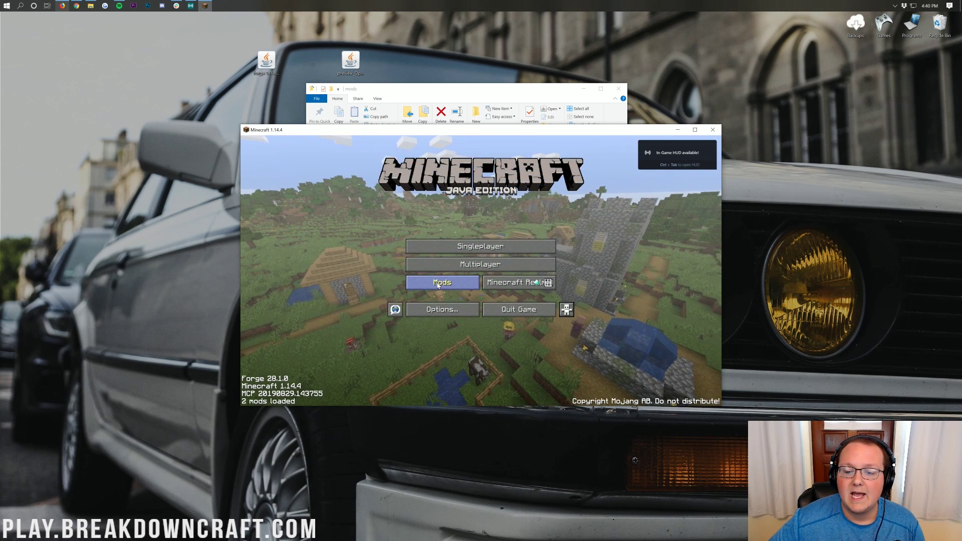
click(437, 284)
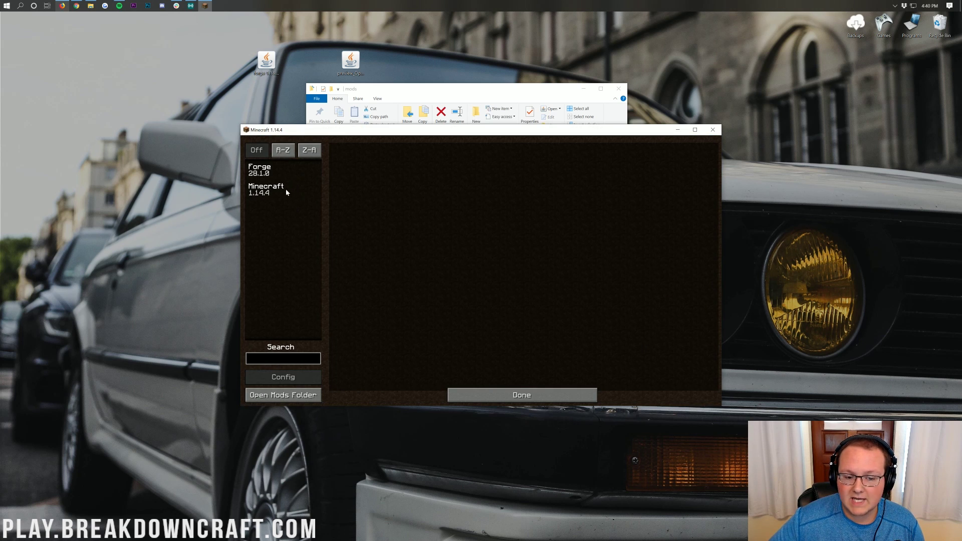
click(454, 396)
Check the game's video settings for OptiFine options and look at the mods list once more
click(448, 308)
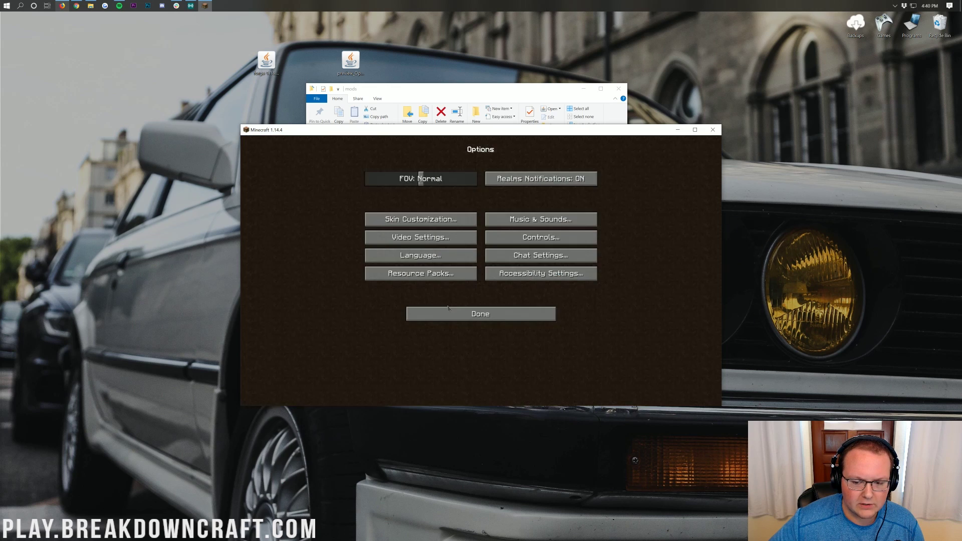
click(426, 239)
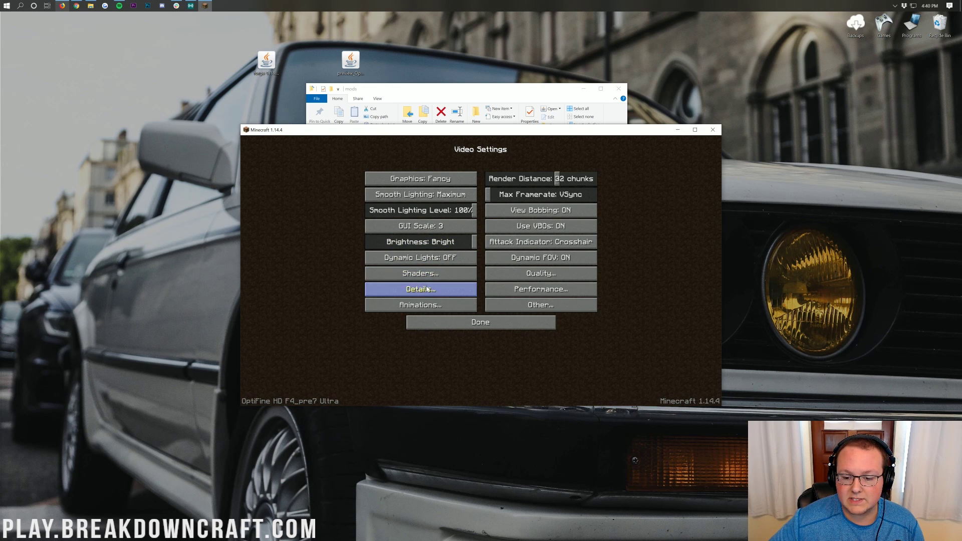
click(480, 322)
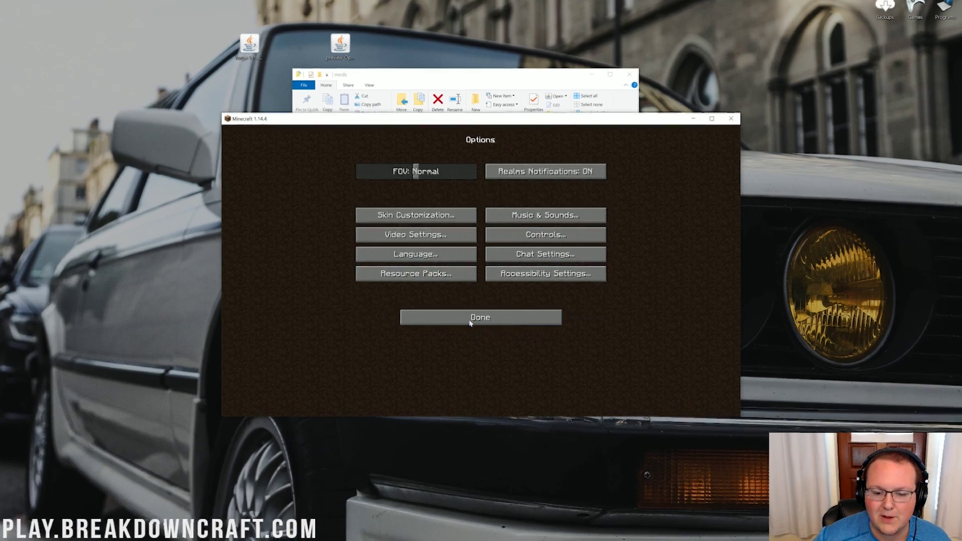
click(475, 319)
click(441, 280)
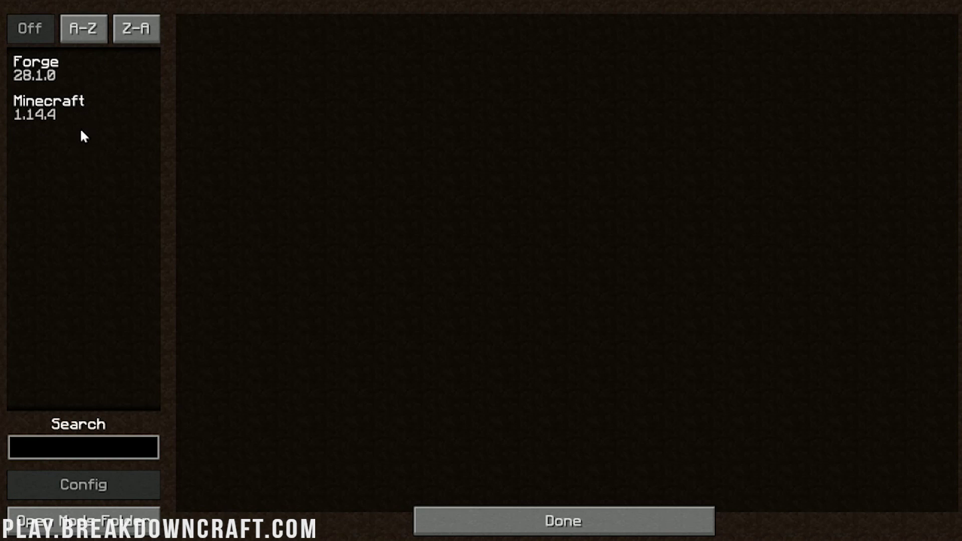
click(606, 520)
Review the Shaders page in the video settings and set the render distance to 48 chunks
click(432, 350)
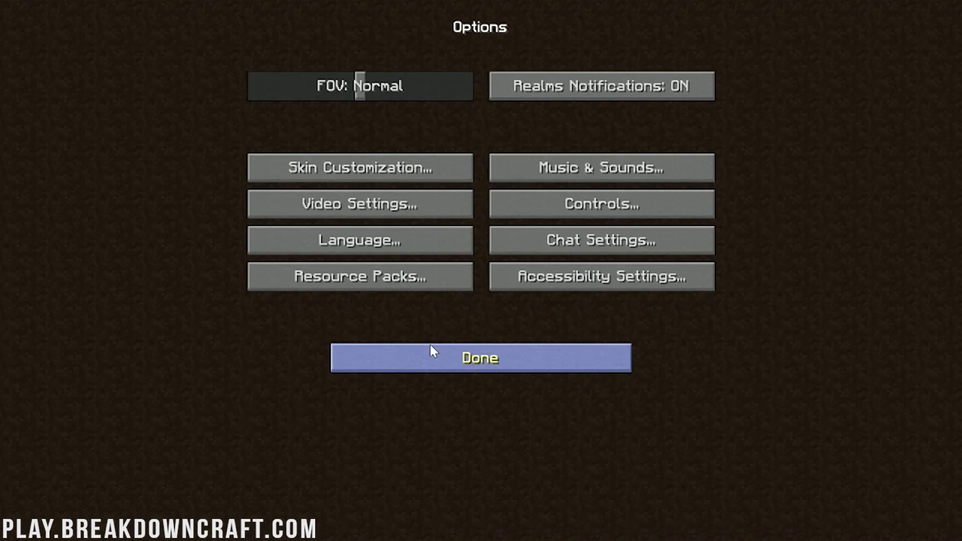
click(392, 211)
click(358, 281)
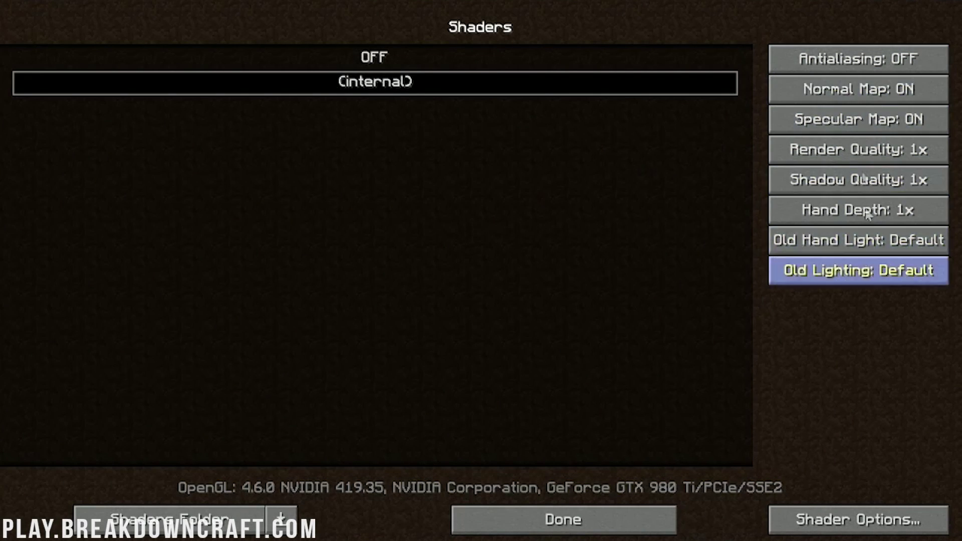
click(547, 524)
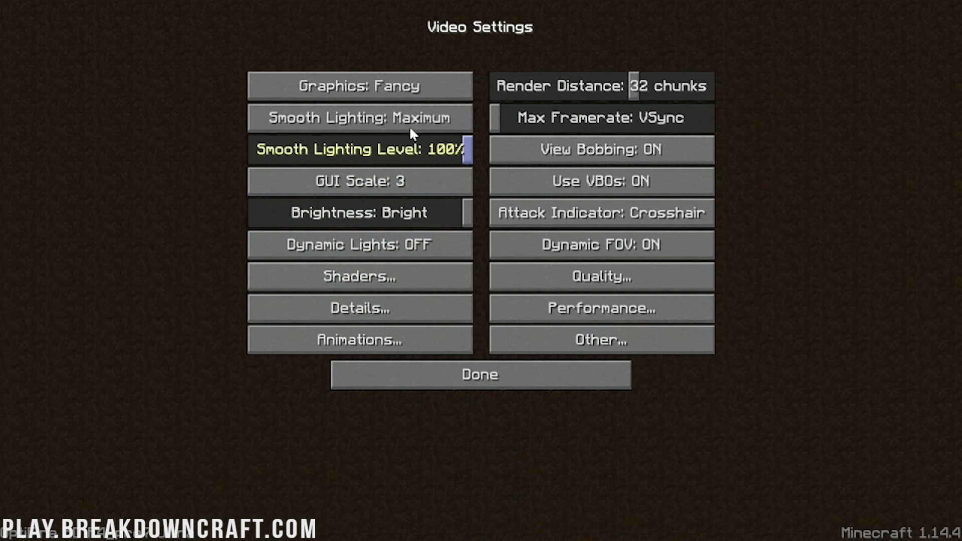
drag(636, 87, 776, 83)
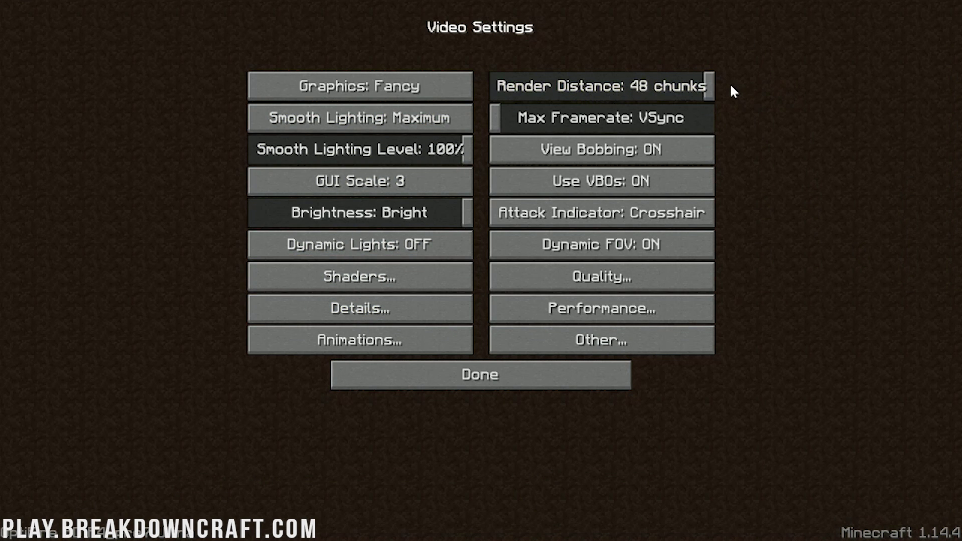
Look over the Other page of the video settings and turn all animations off on the Animations page
click(617, 339)
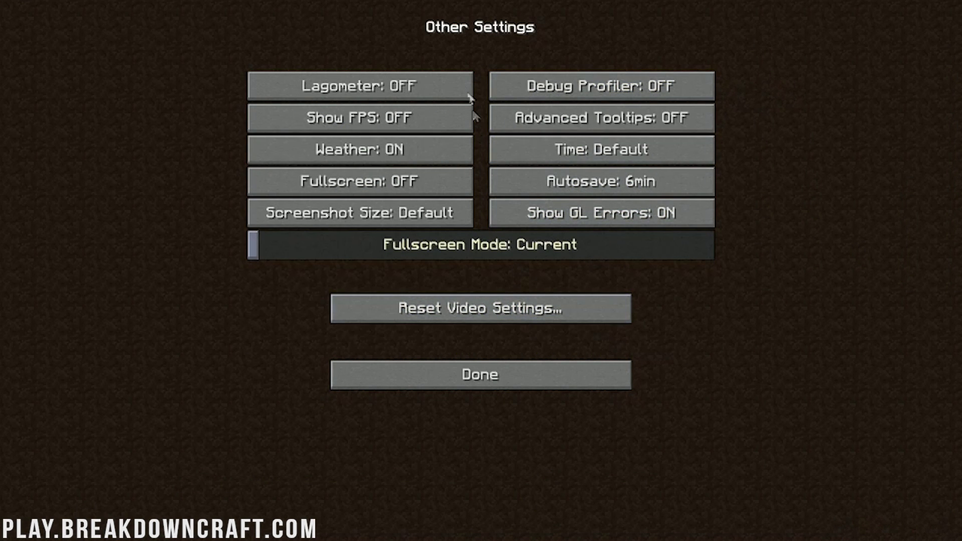
click(426, 375)
click(371, 338)
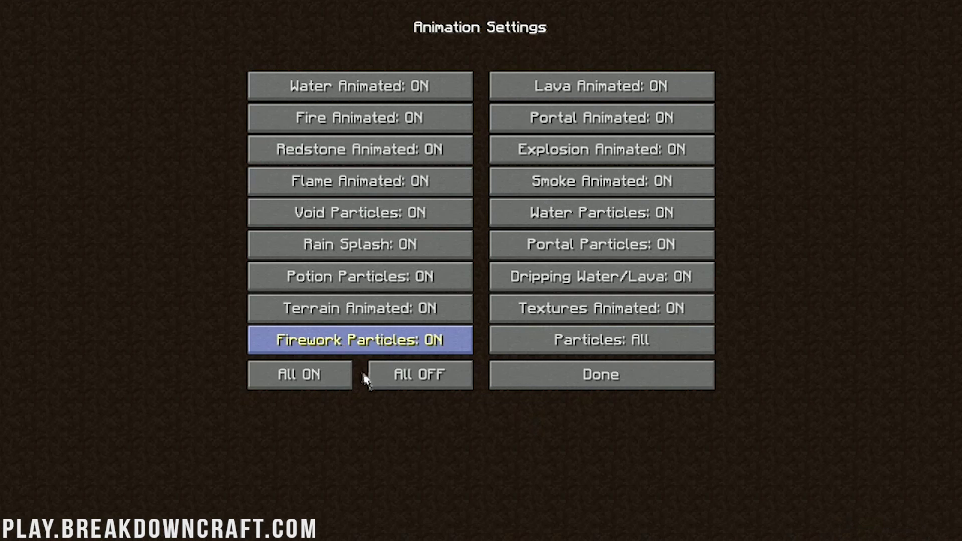
click(396, 376)
click(320, 381)
click(436, 375)
Re-enable the terrain, smoke and fire animations plus the void and portal particles, and return to the video settings
click(360, 308)
click(551, 181)
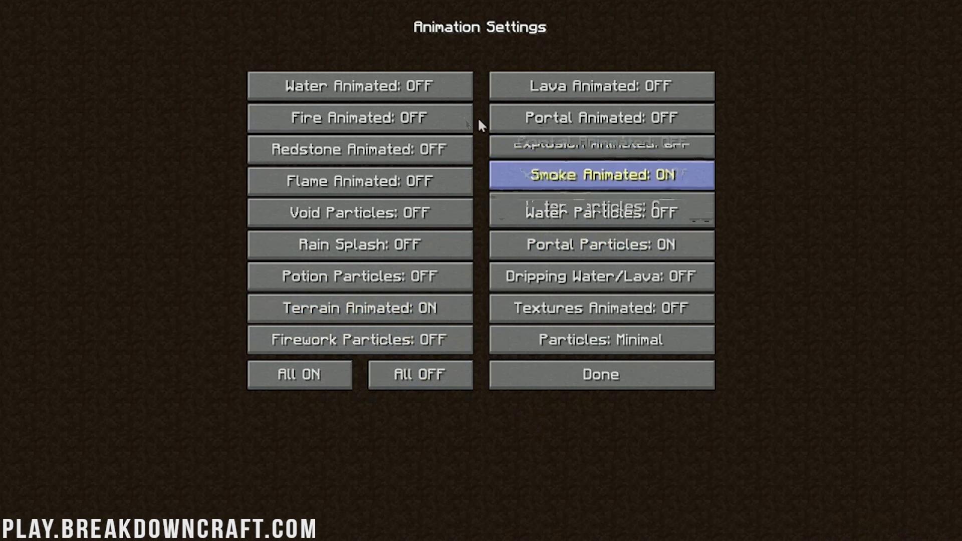
click(361, 118)
click(361, 213)
click(551, 244)
click(508, 375)
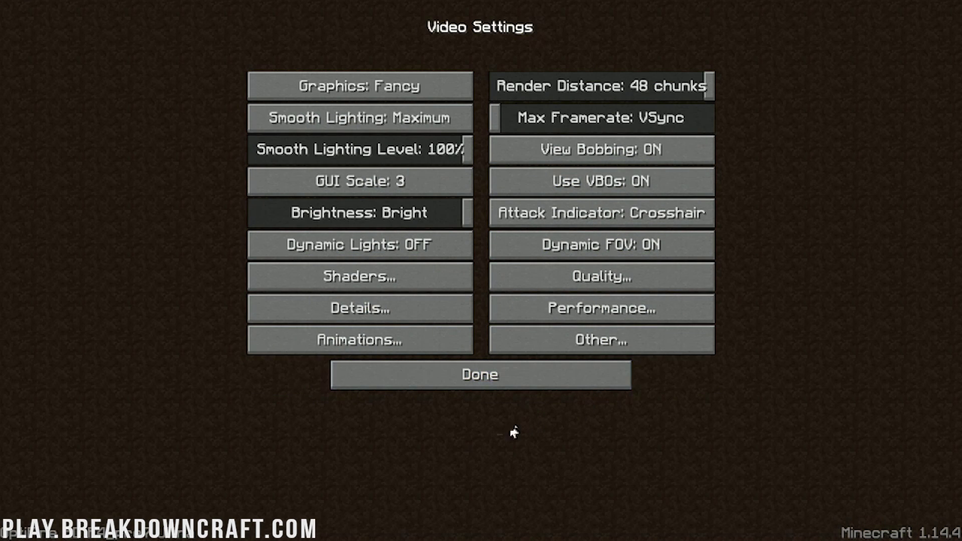
Set Better Grass to Fancy in the Quality settings and toggle Better Snow on and back off
click(645, 286)
click(356, 183)
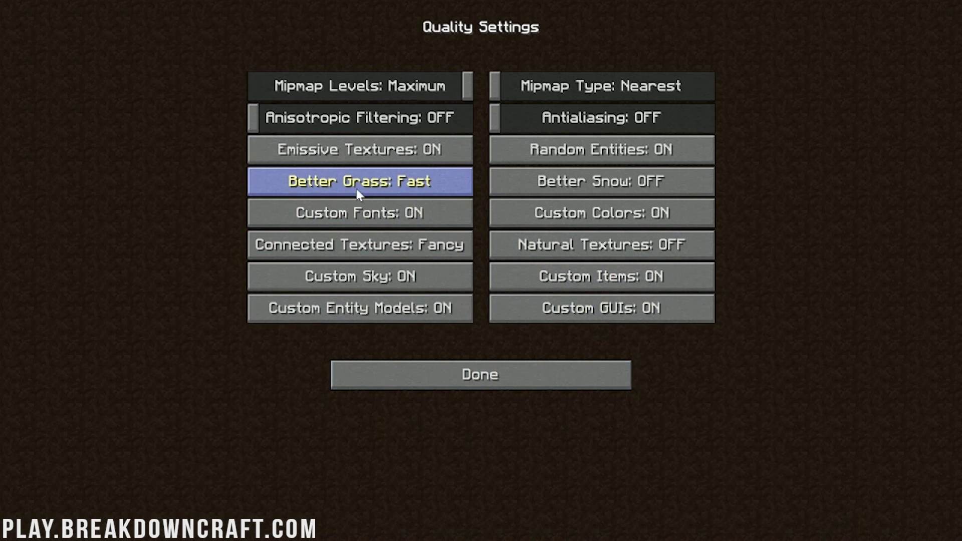
click(355, 183)
click(551, 180)
click(550, 181)
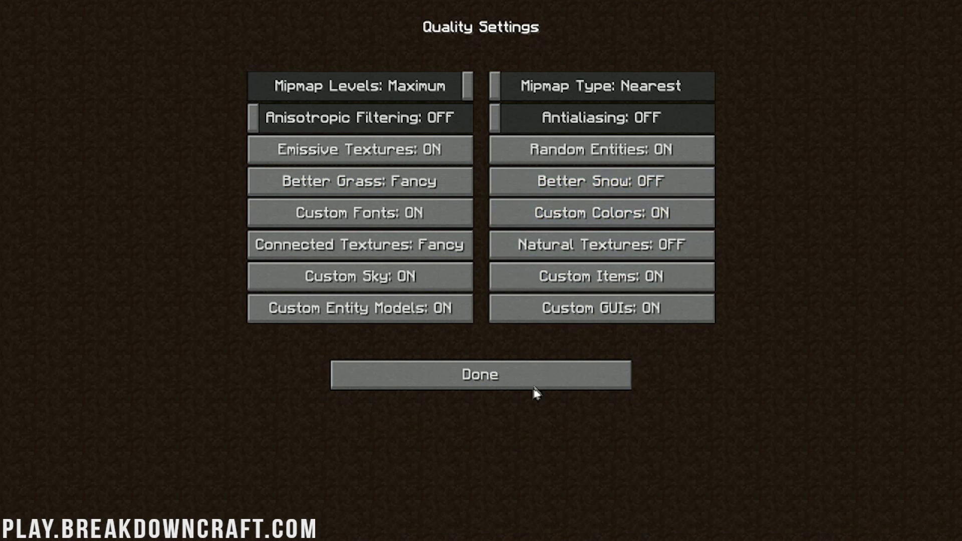
click(532, 385)
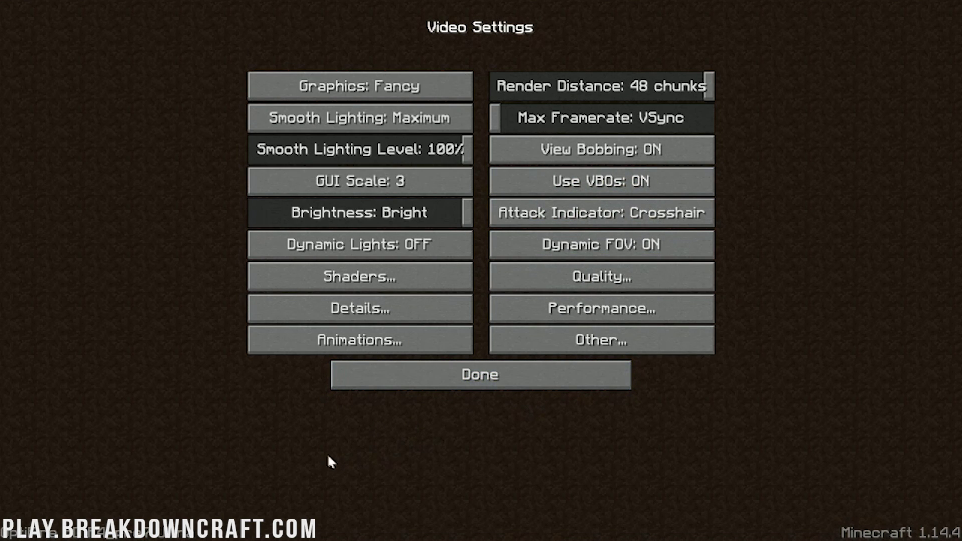
Leave the game's options, review the list of loaded mods and return to the title screen
click(432, 383)
click(426, 354)
click(423, 299)
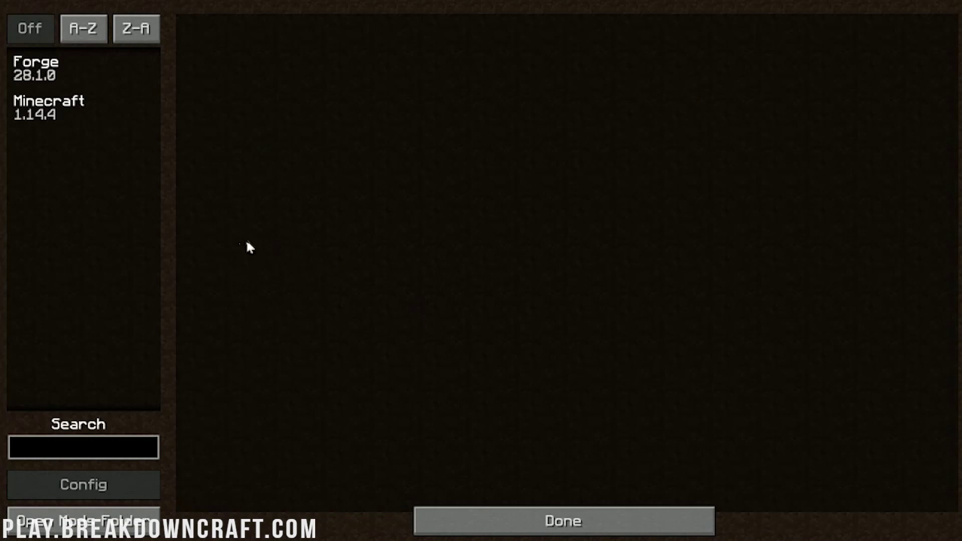
click(457, 512)
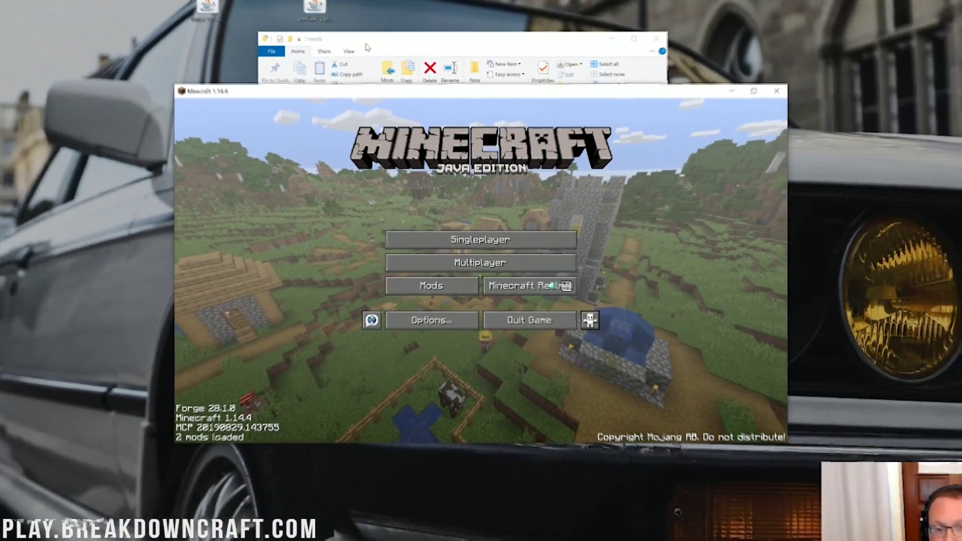
Check the mods folder in File Explorer for the OptiFine jar and compare it with Minecraft's in-game mods list
key(alt+Tab)
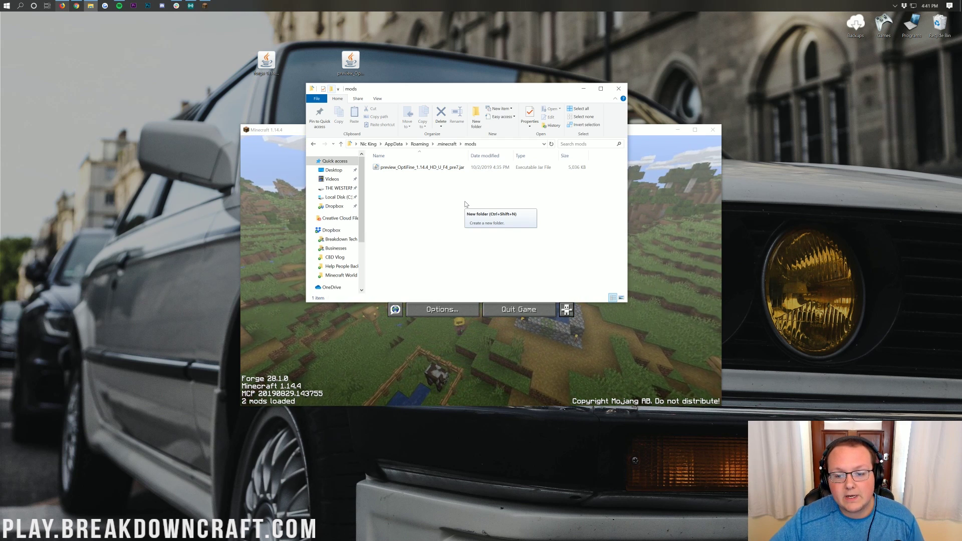
click(299, 187)
click(431, 283)
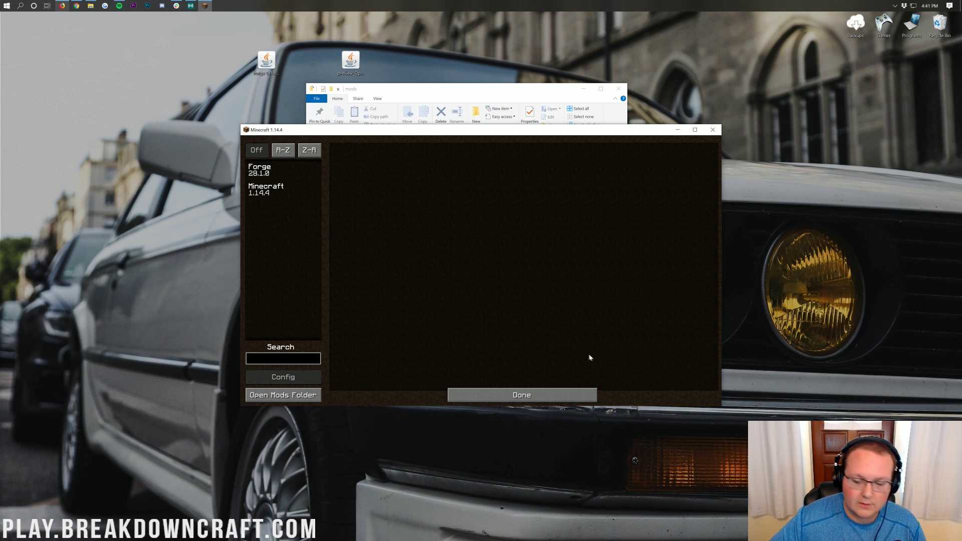
key(Escape)
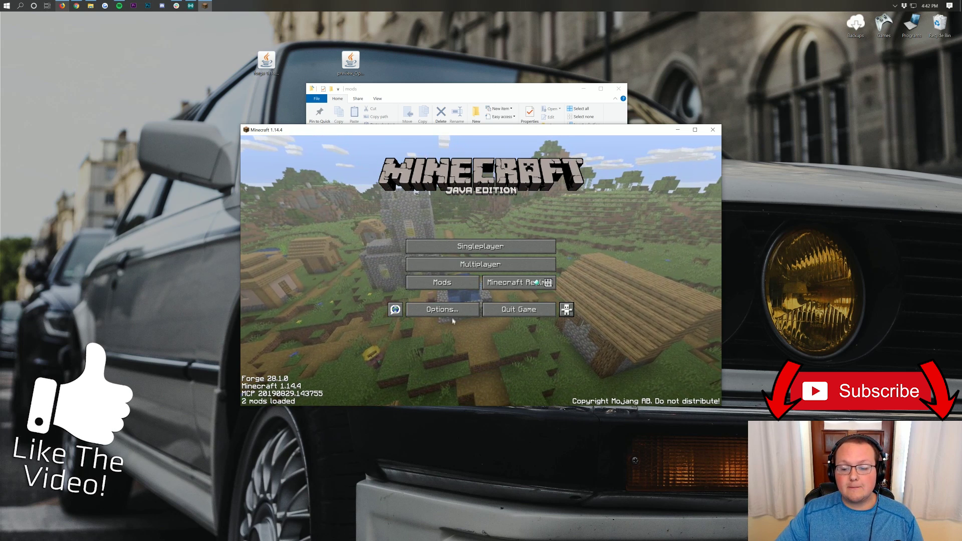
Open the multiplayer server list from the title screen
click(456, 265)
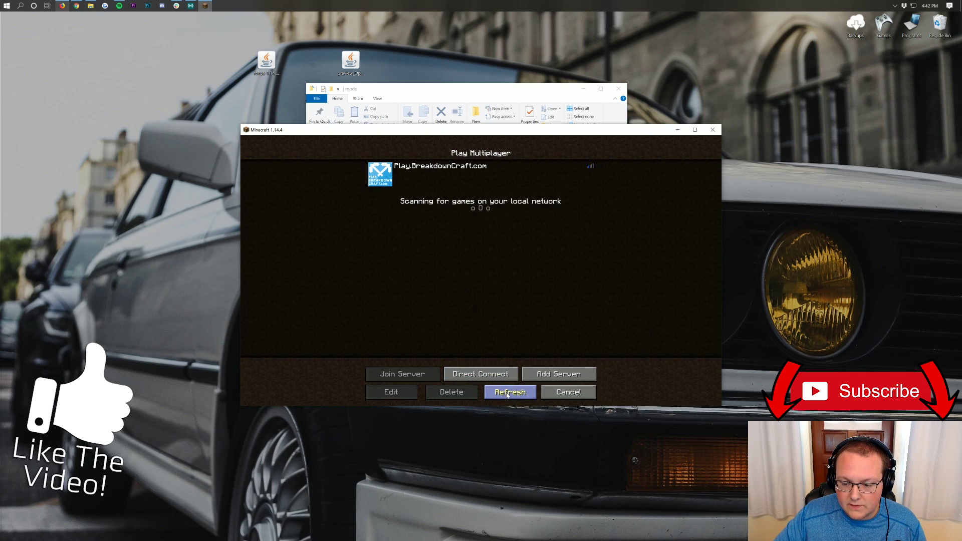